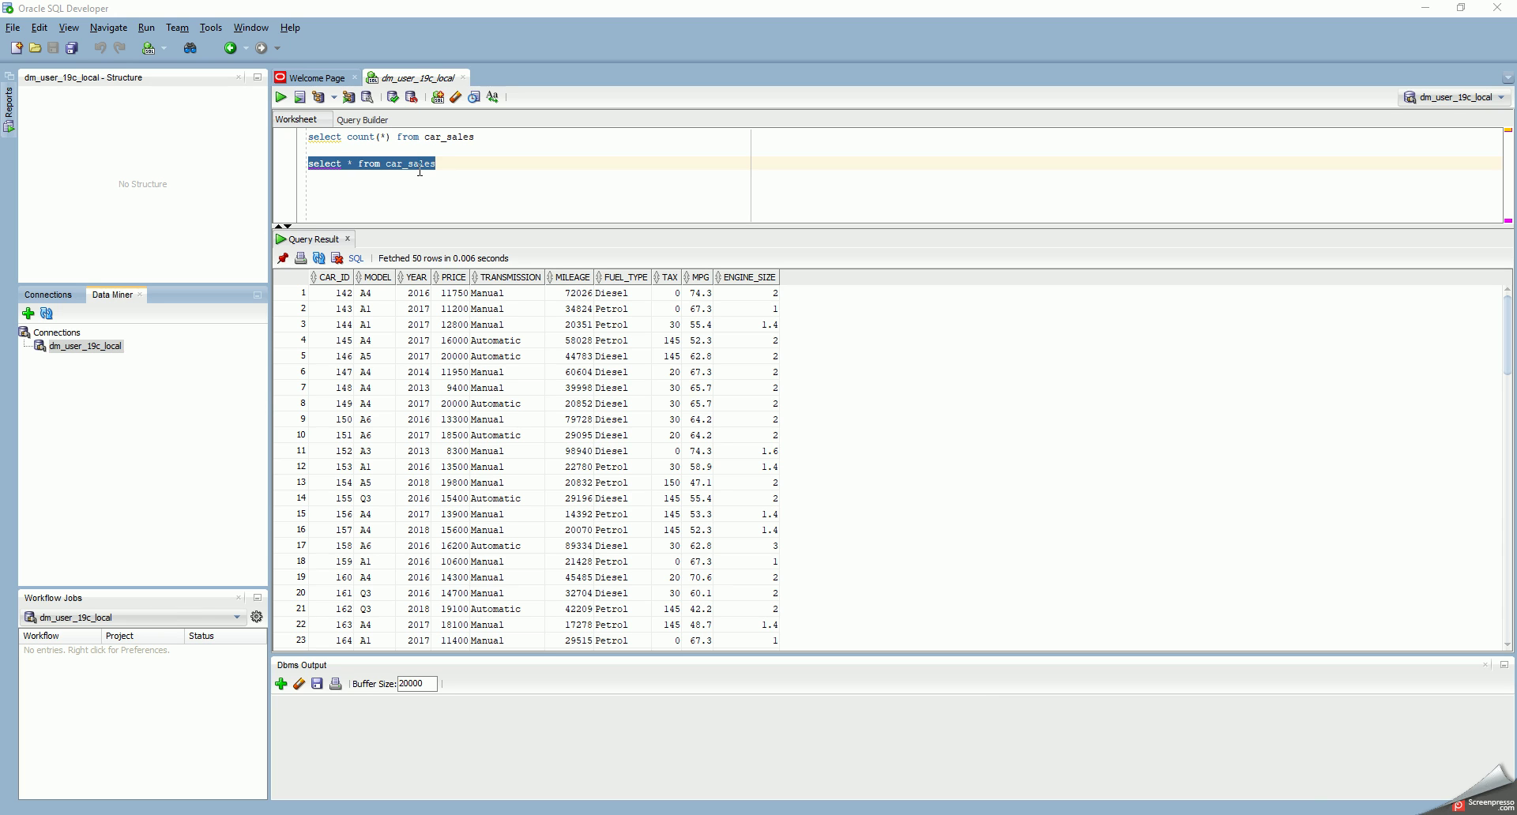
- Run the full car_sales query in the SQL worksheet
drag(500, 145, 302, 135)
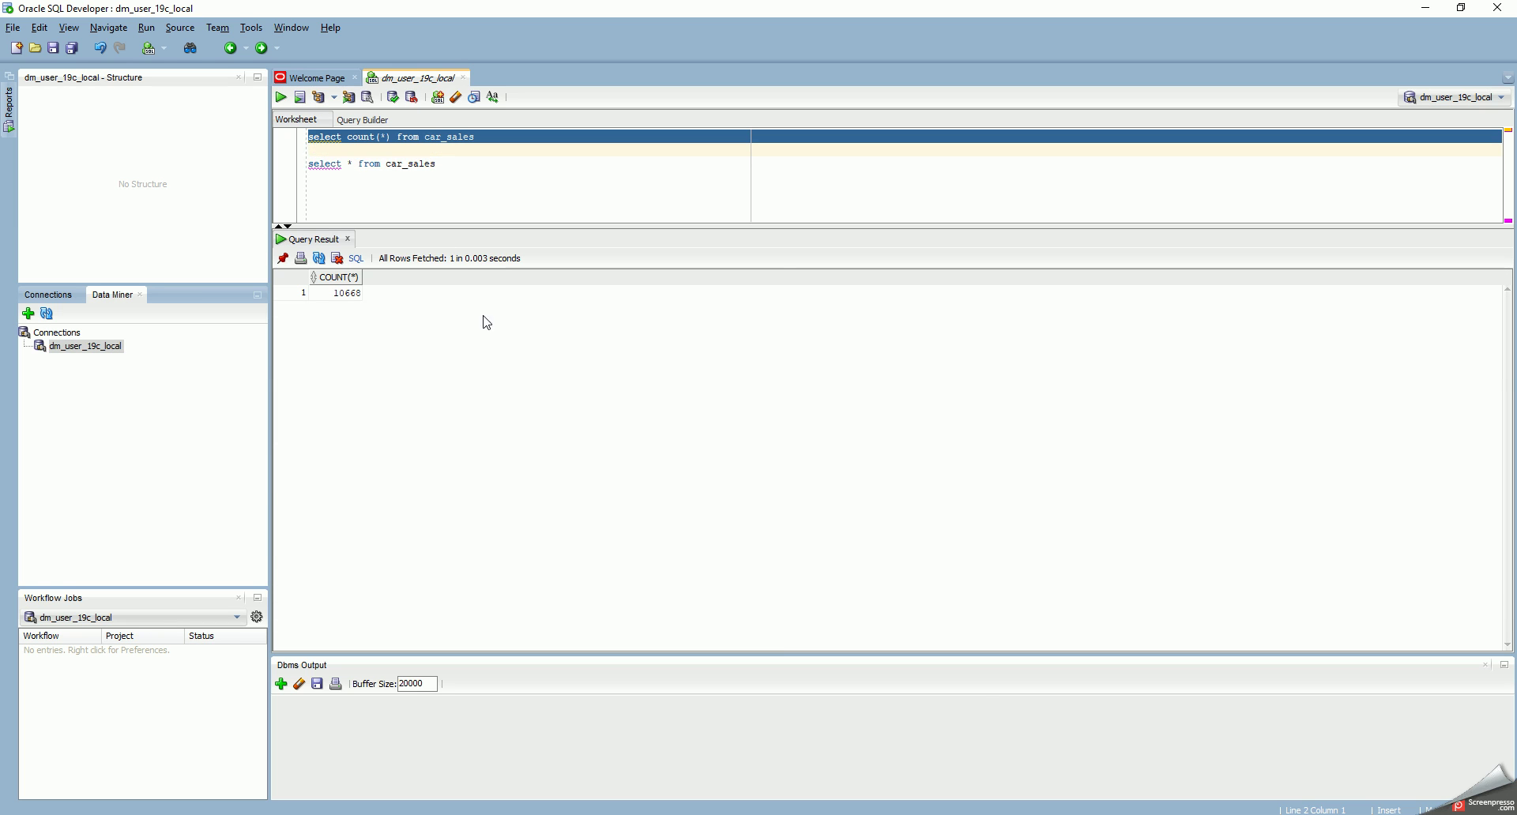
drag(454, 170, 300, 167)
click(282, 98)
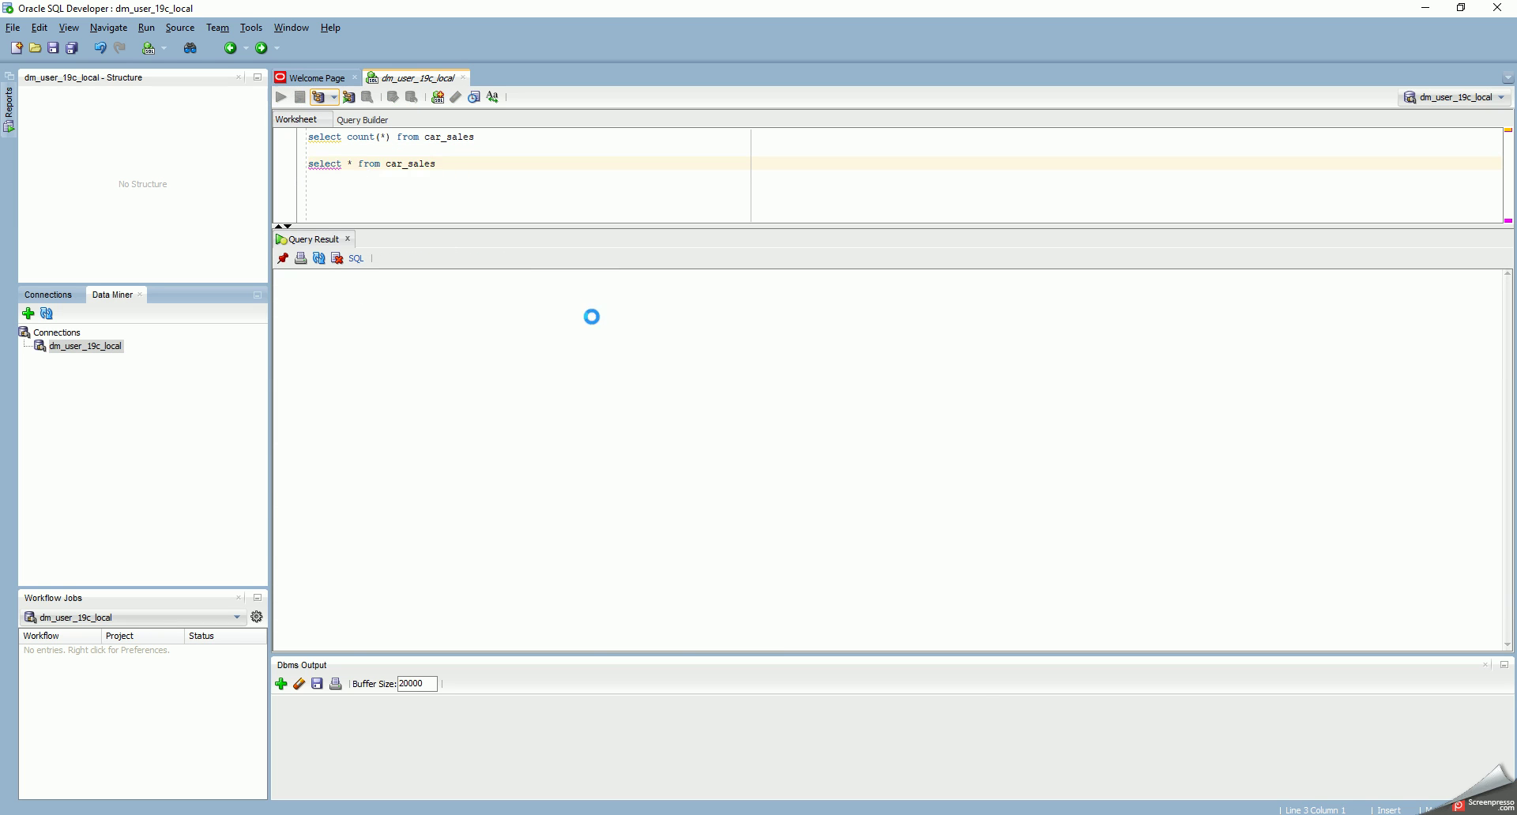
mouse_move(347, 287)
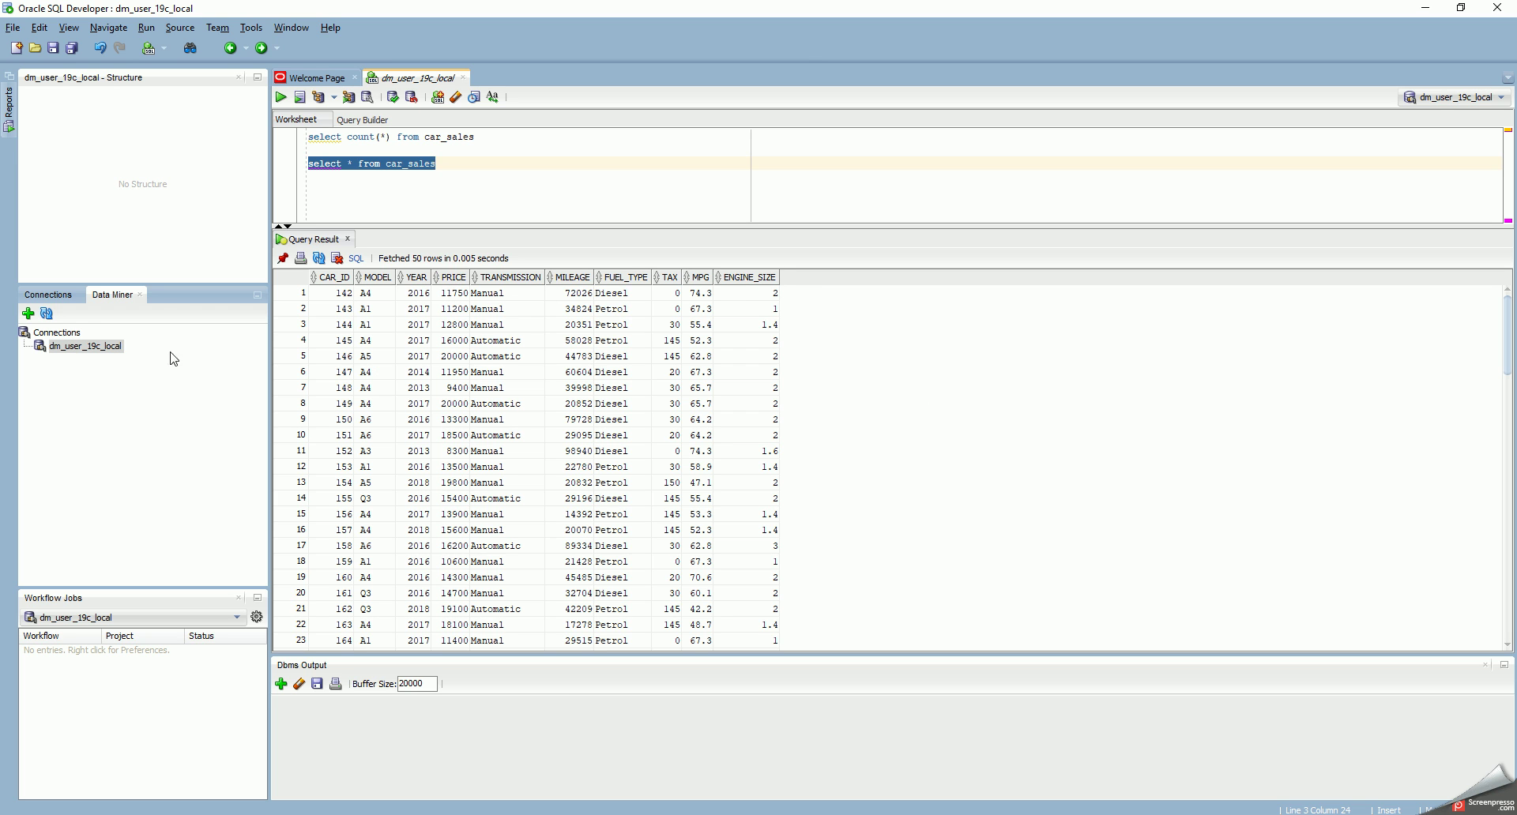
- Create a Data Miner project named Car_Sales on the database connection
click(105, 350)
right_click(106, 349)
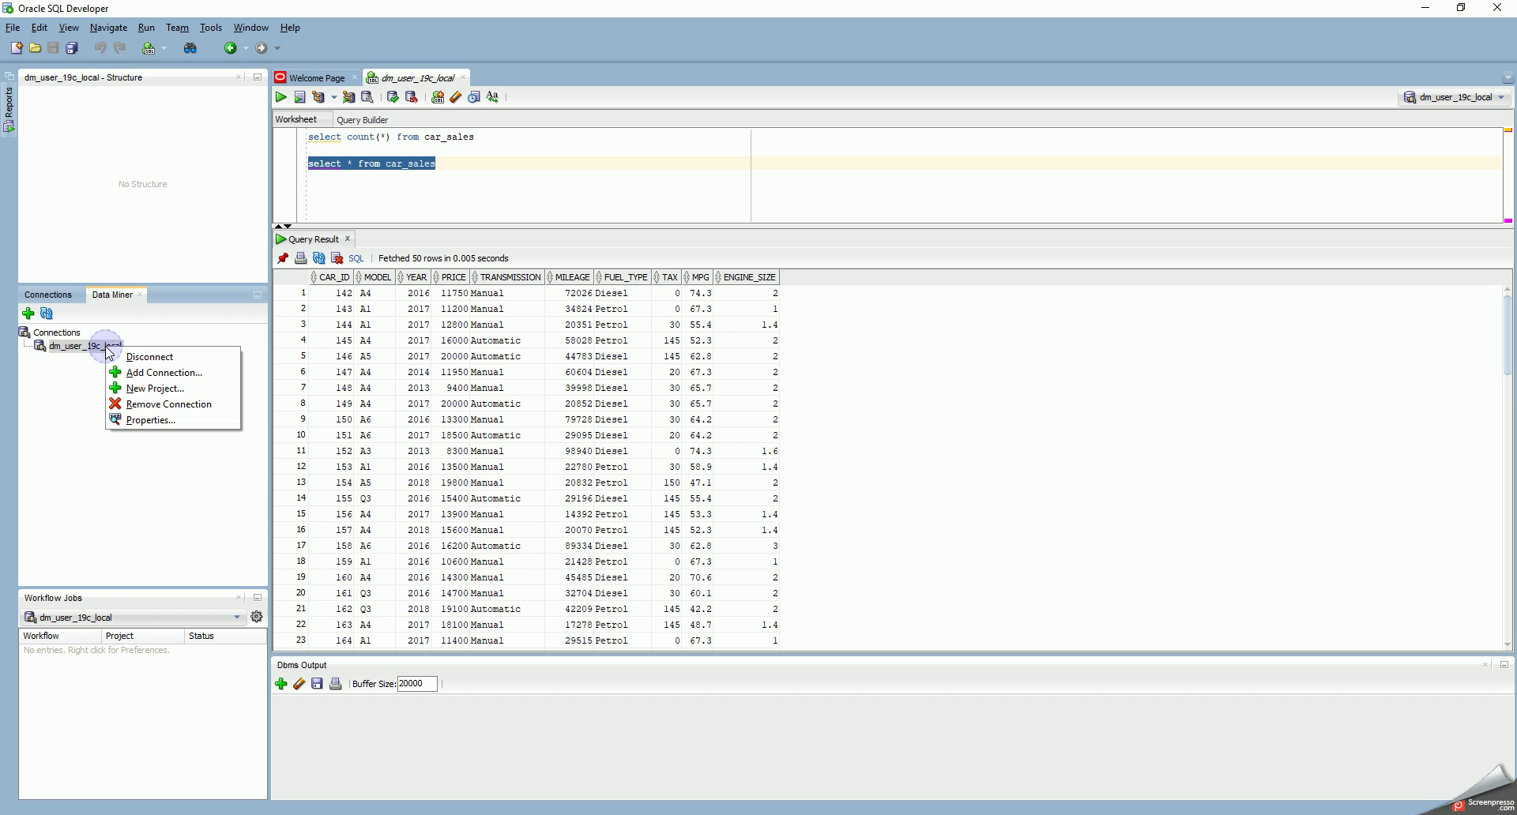
click(79, 346)
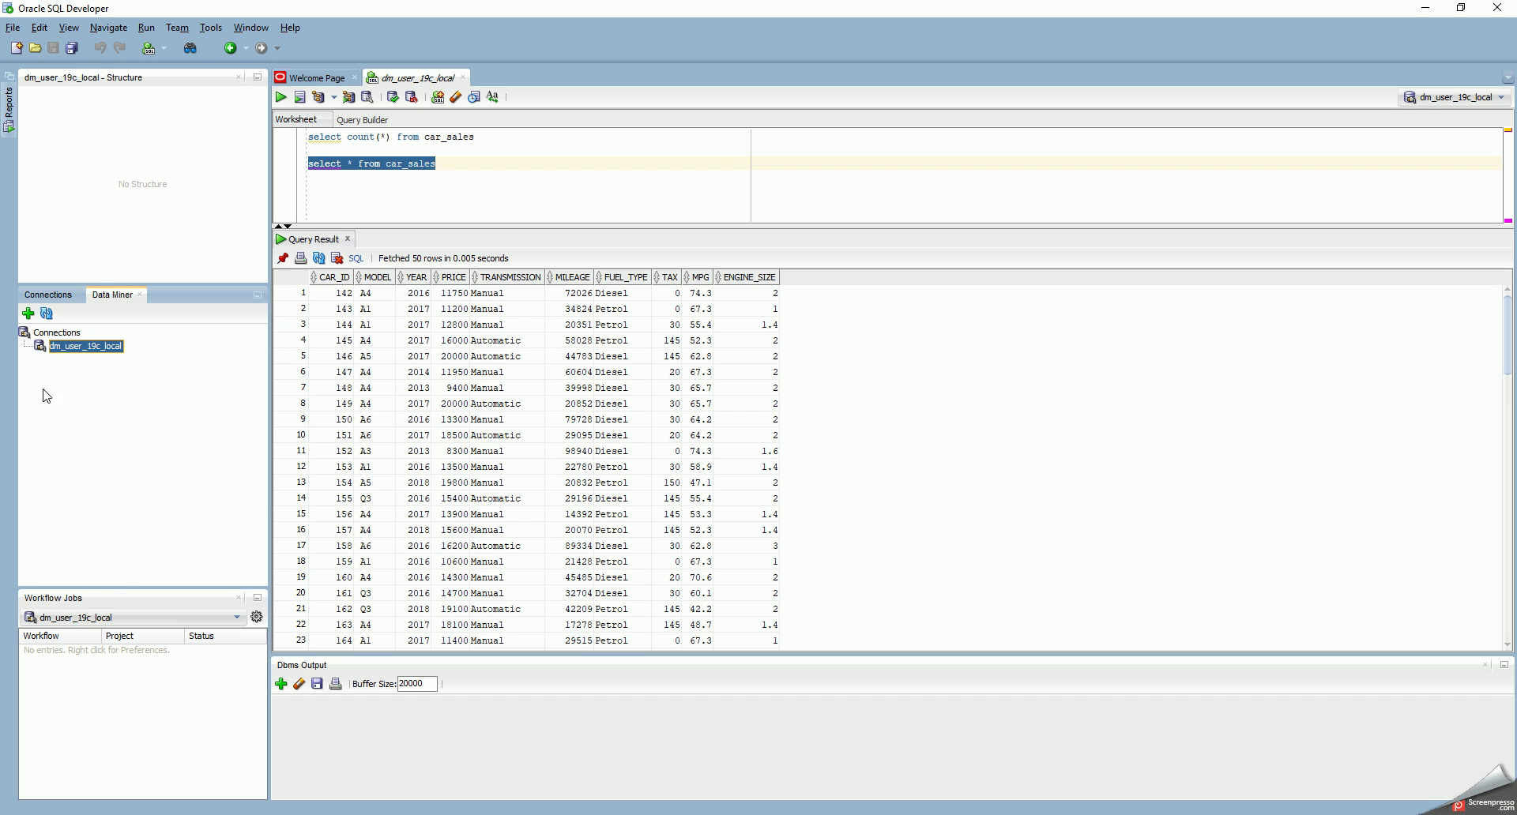
right_click(64, 350)
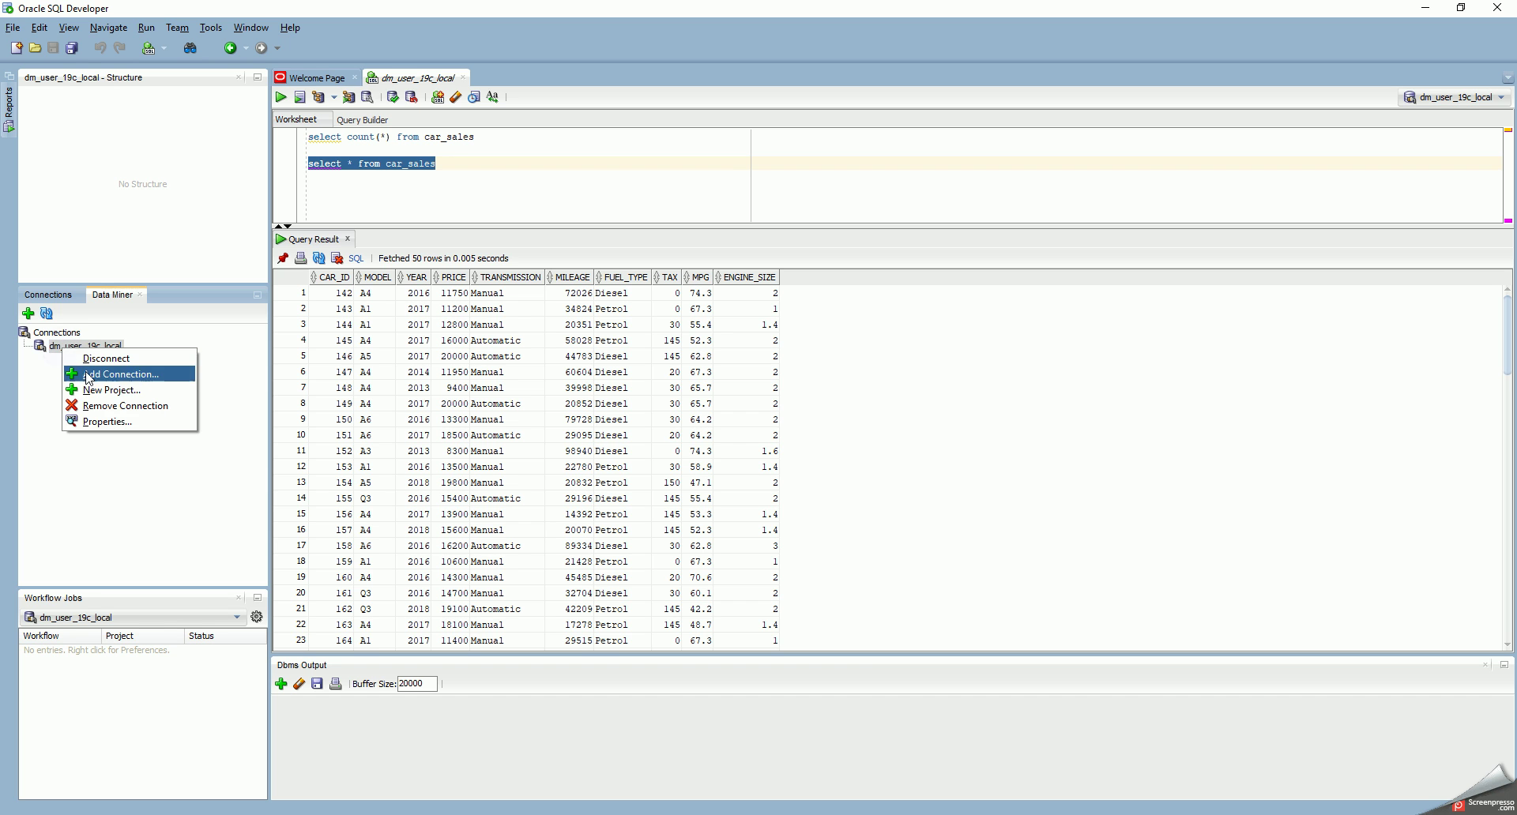
click(97, 390)
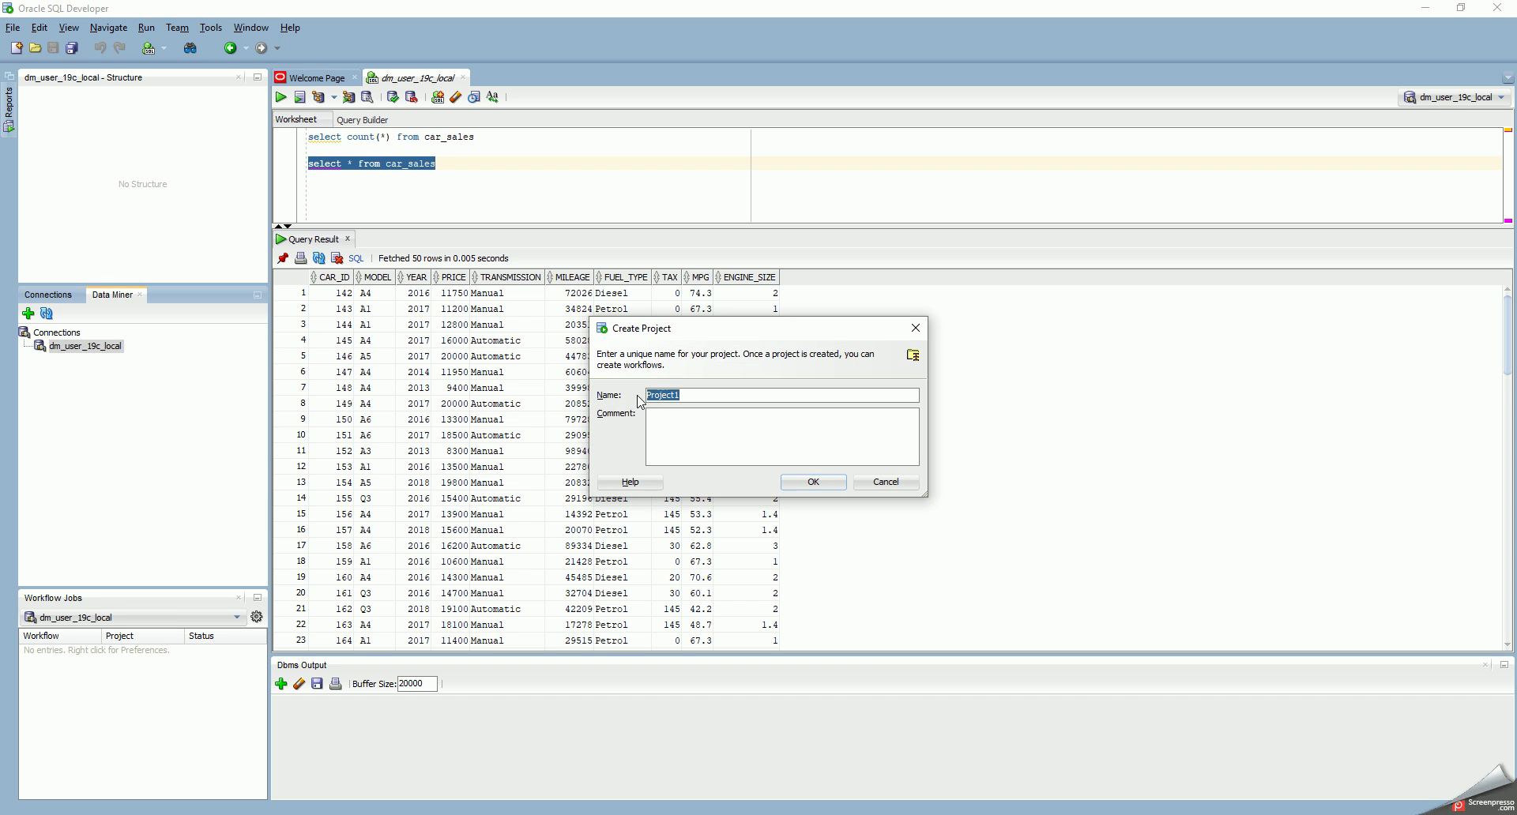
text(Car_Sales)
click(813, 481)
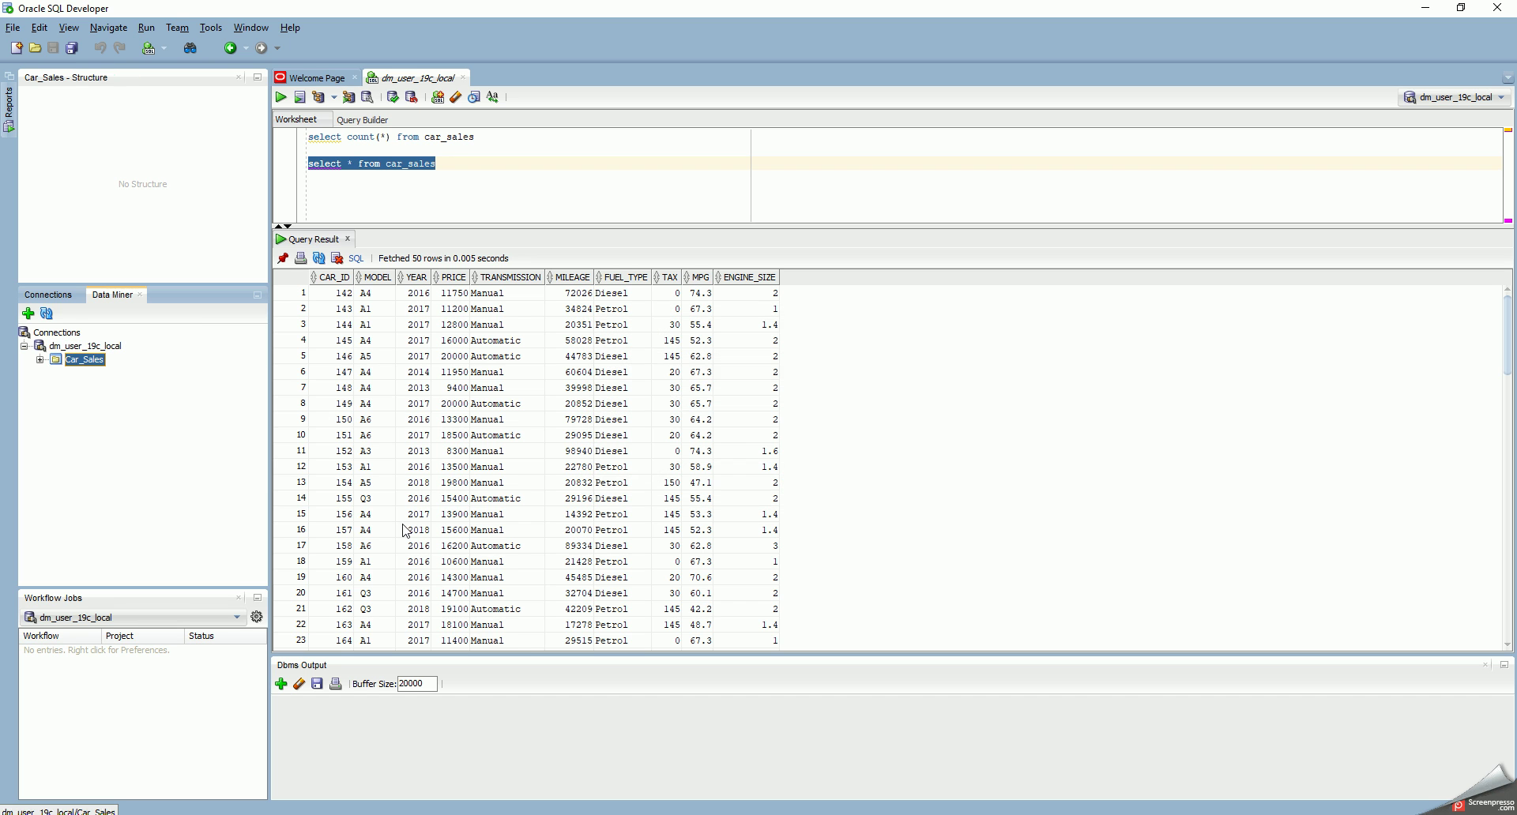
- Start a new workflow named Regression_Model_1 in the Car_Sales project
right_click(74, 360)
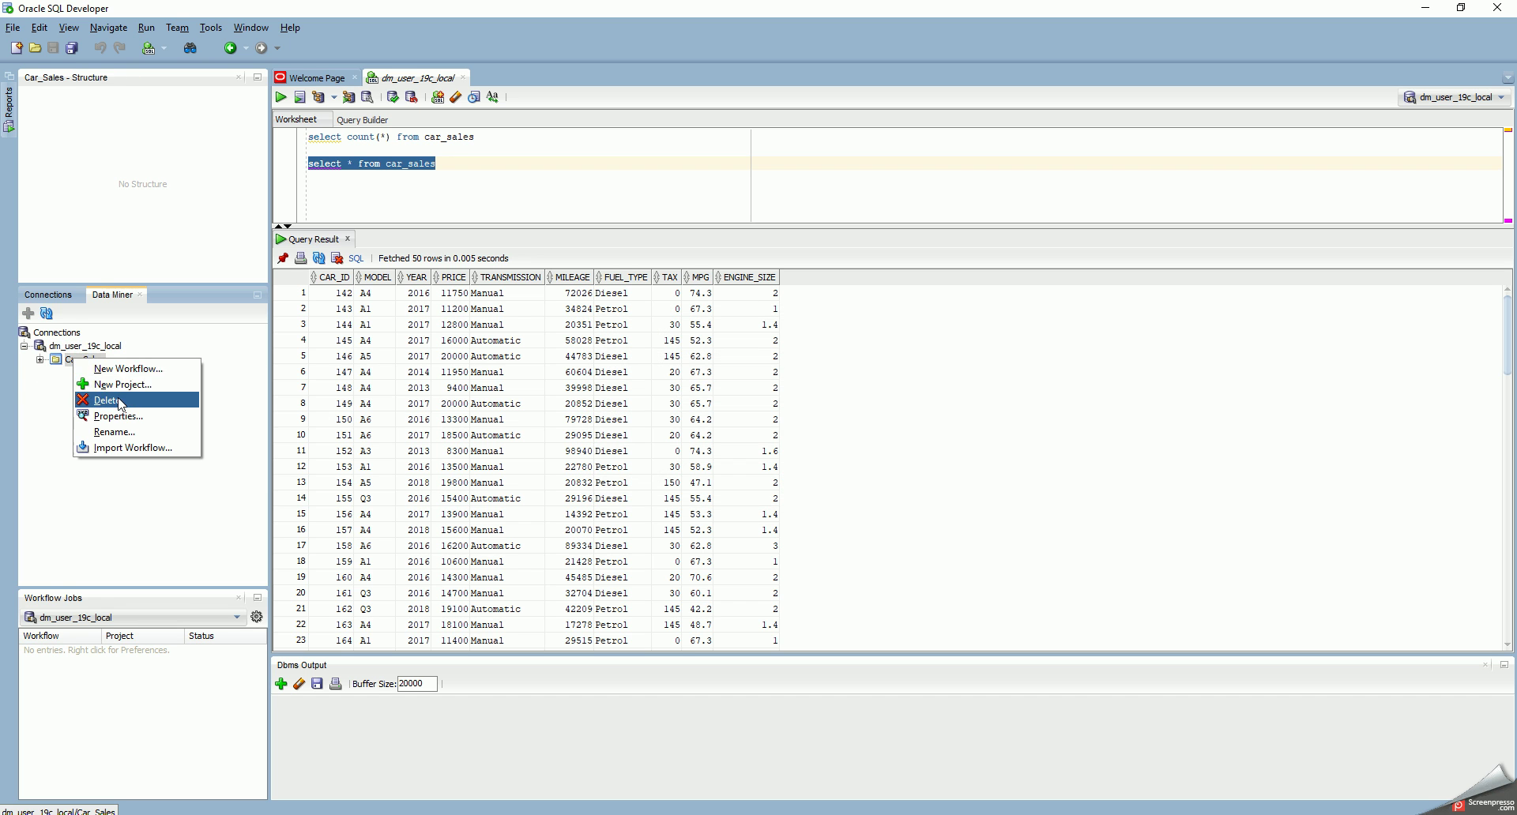
click(130, 369)
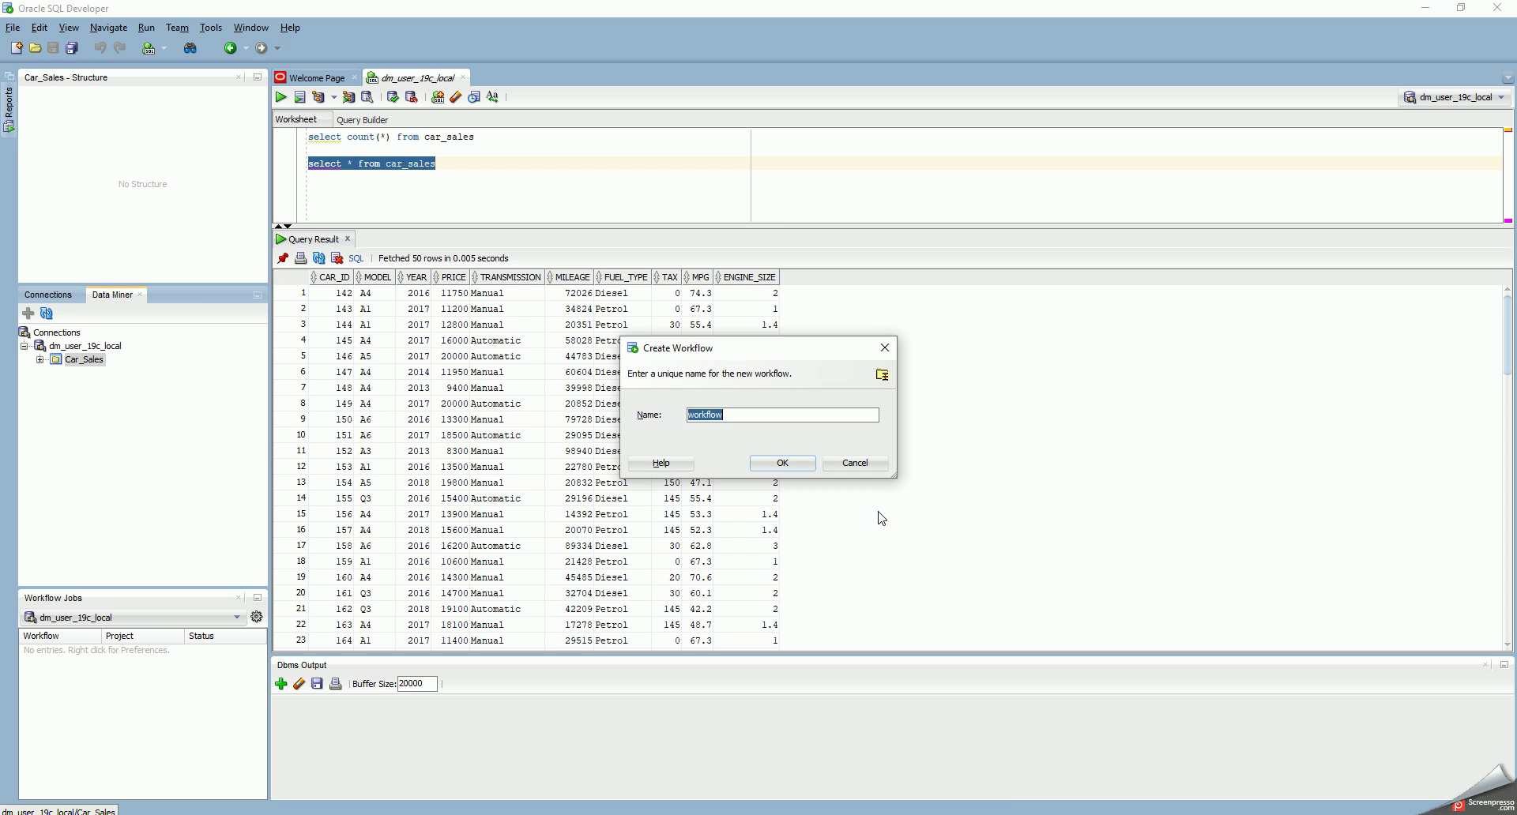
text(Regression_Model_1)
- Confirm the Regression_Model_1 workflow and show the Data node types in Components
click(773, 466)
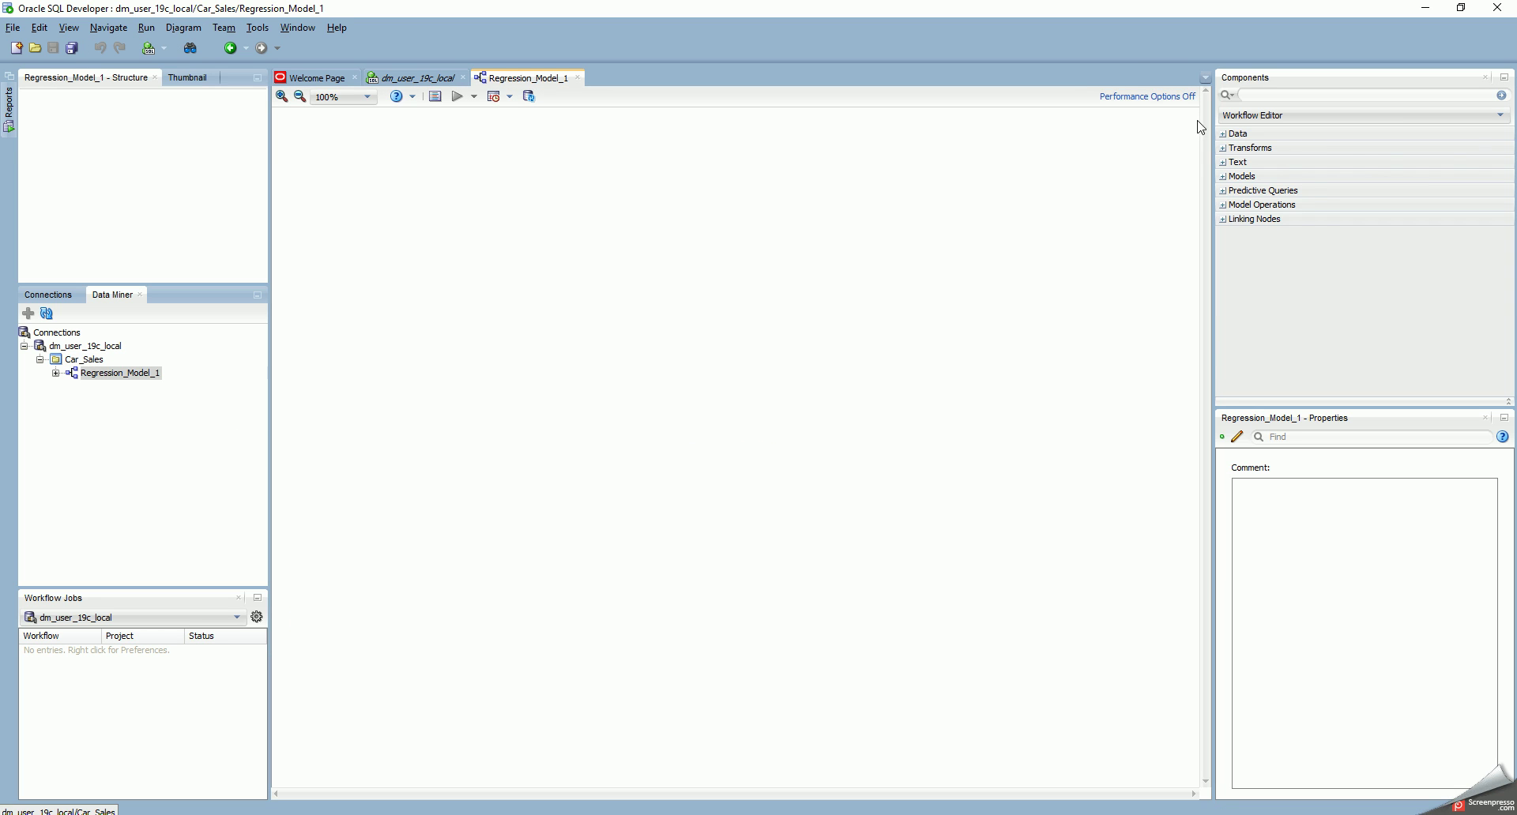
click(1232, 134)
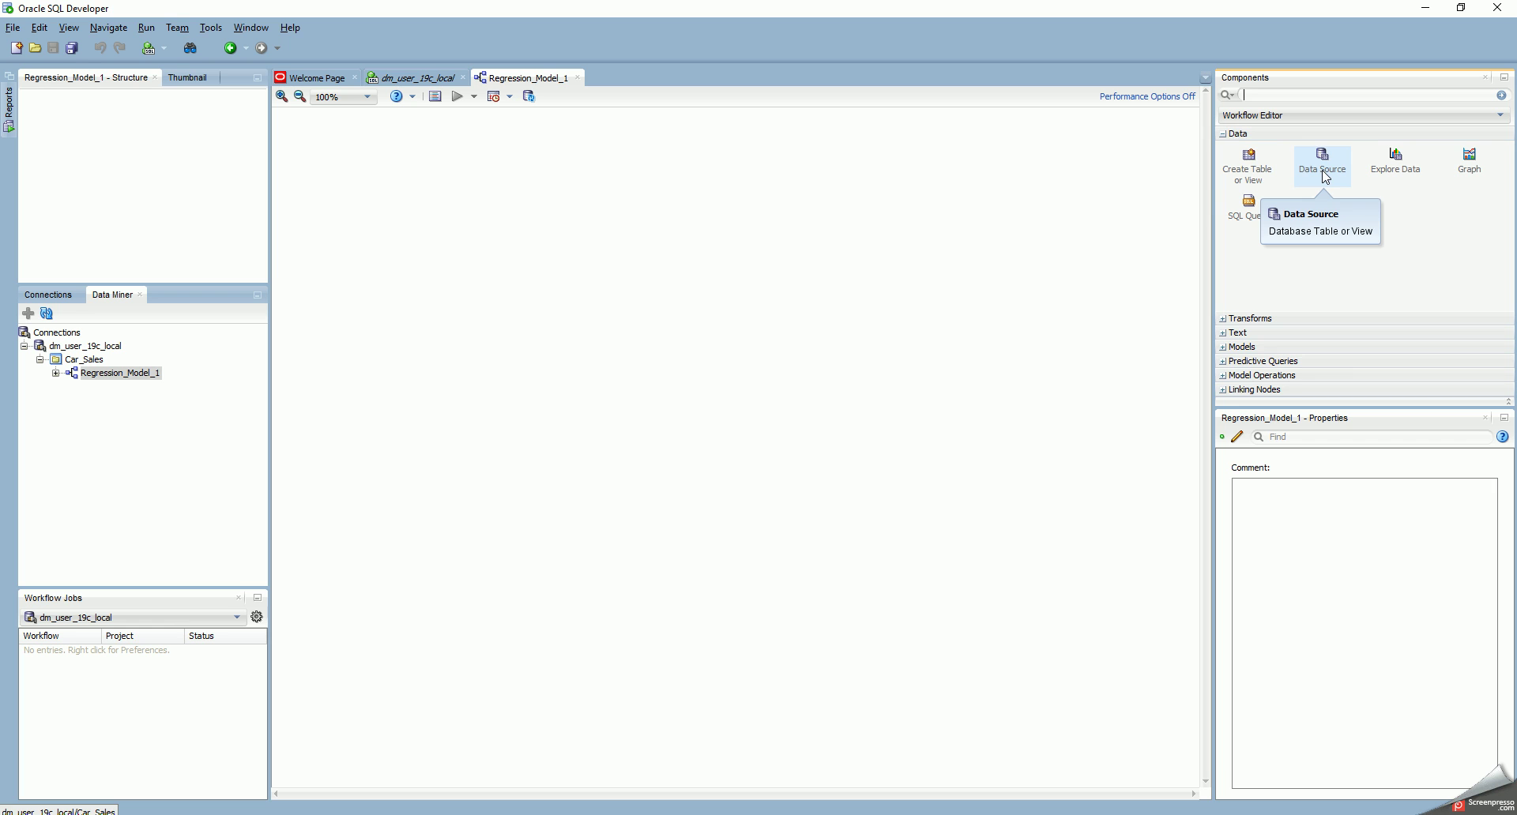
click(430, 82)
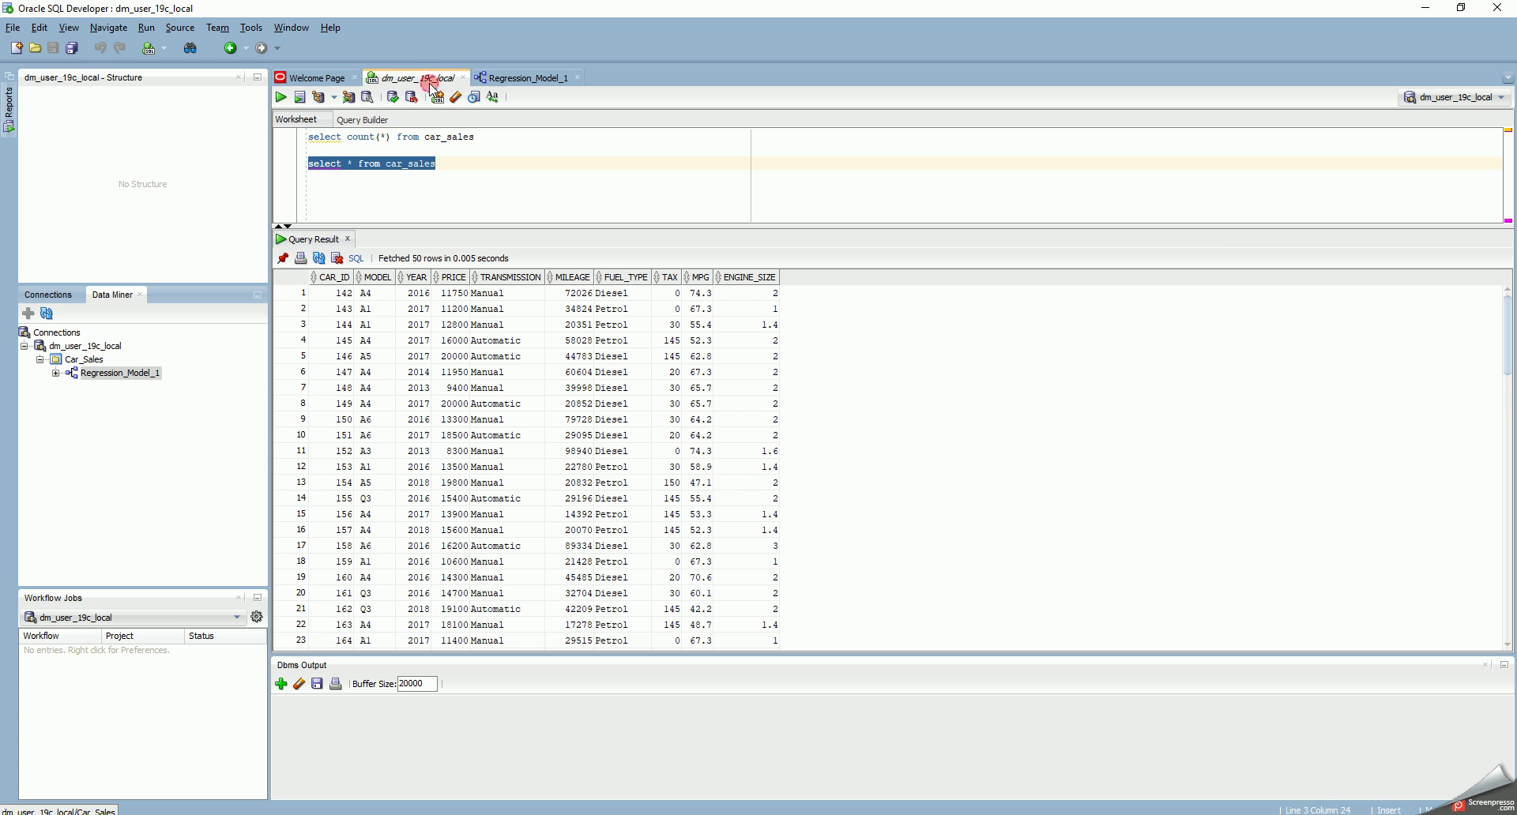
click(544, 78)
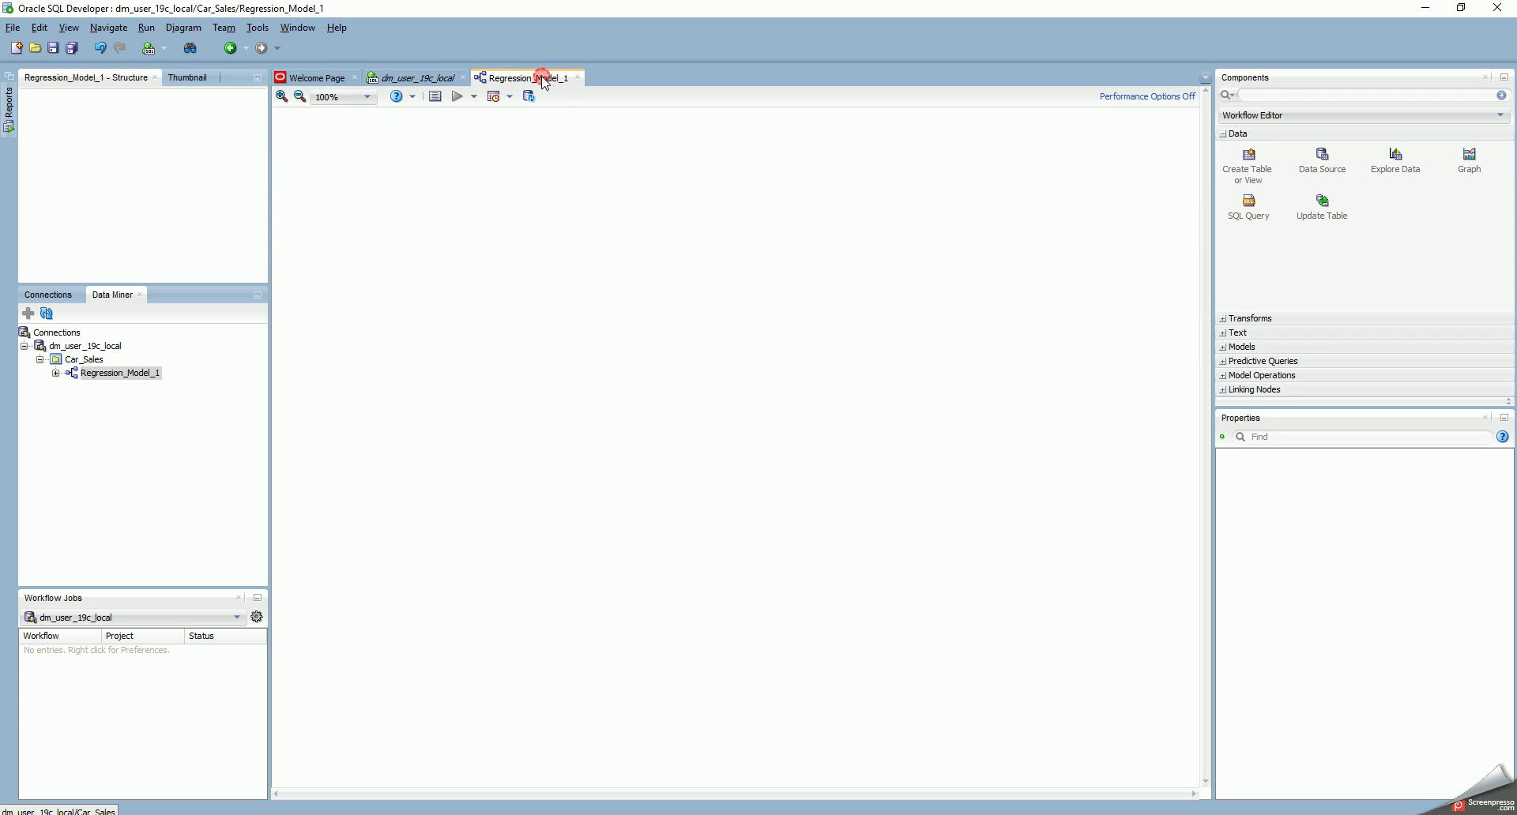
- Add a Data Source node for the CAR_SALES table, keeping all its columns
drag(1322, 158, 332, 170)
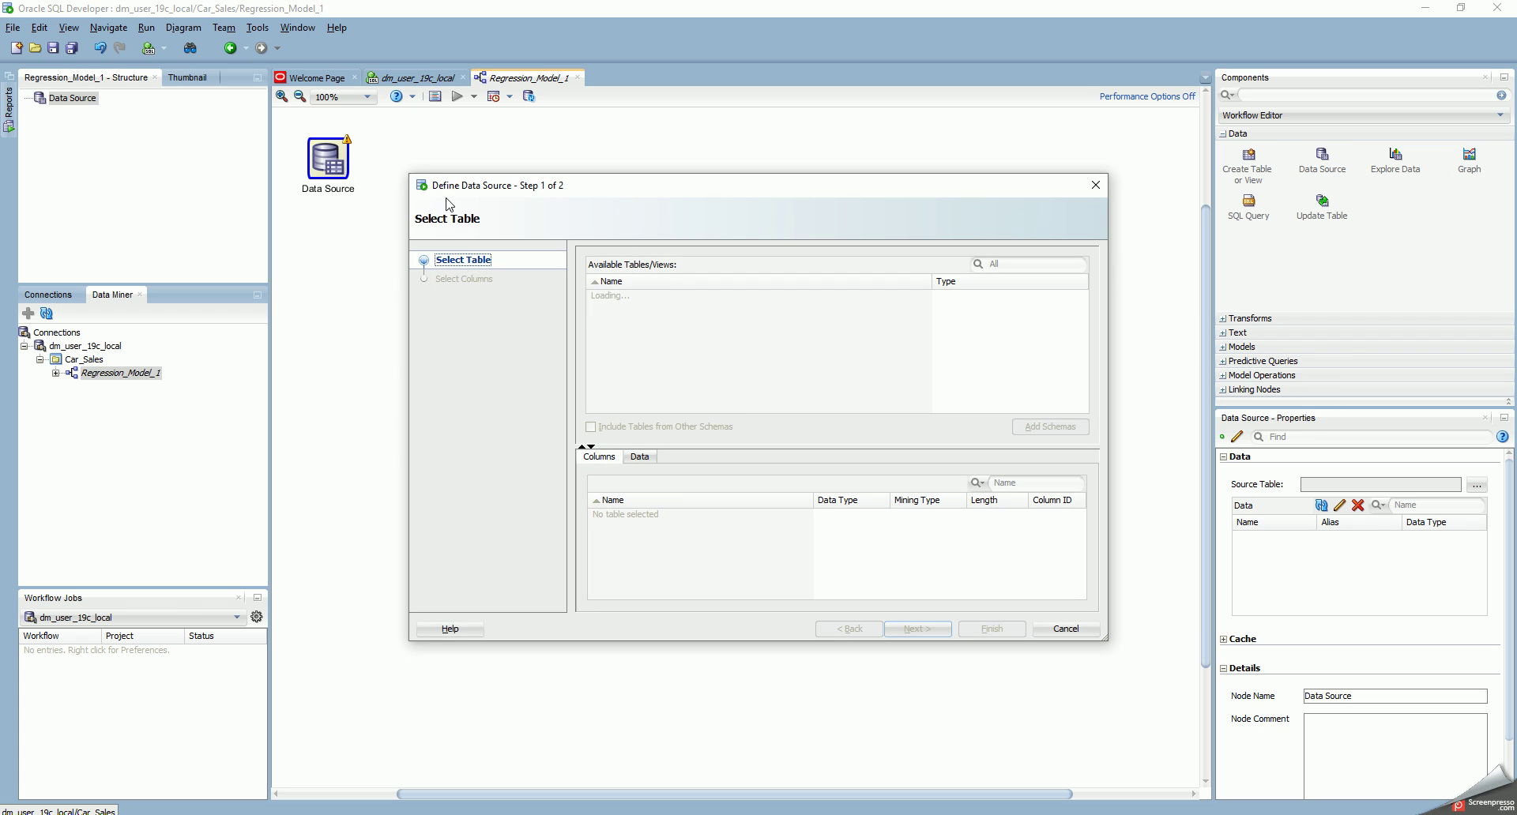
click(639, 297)
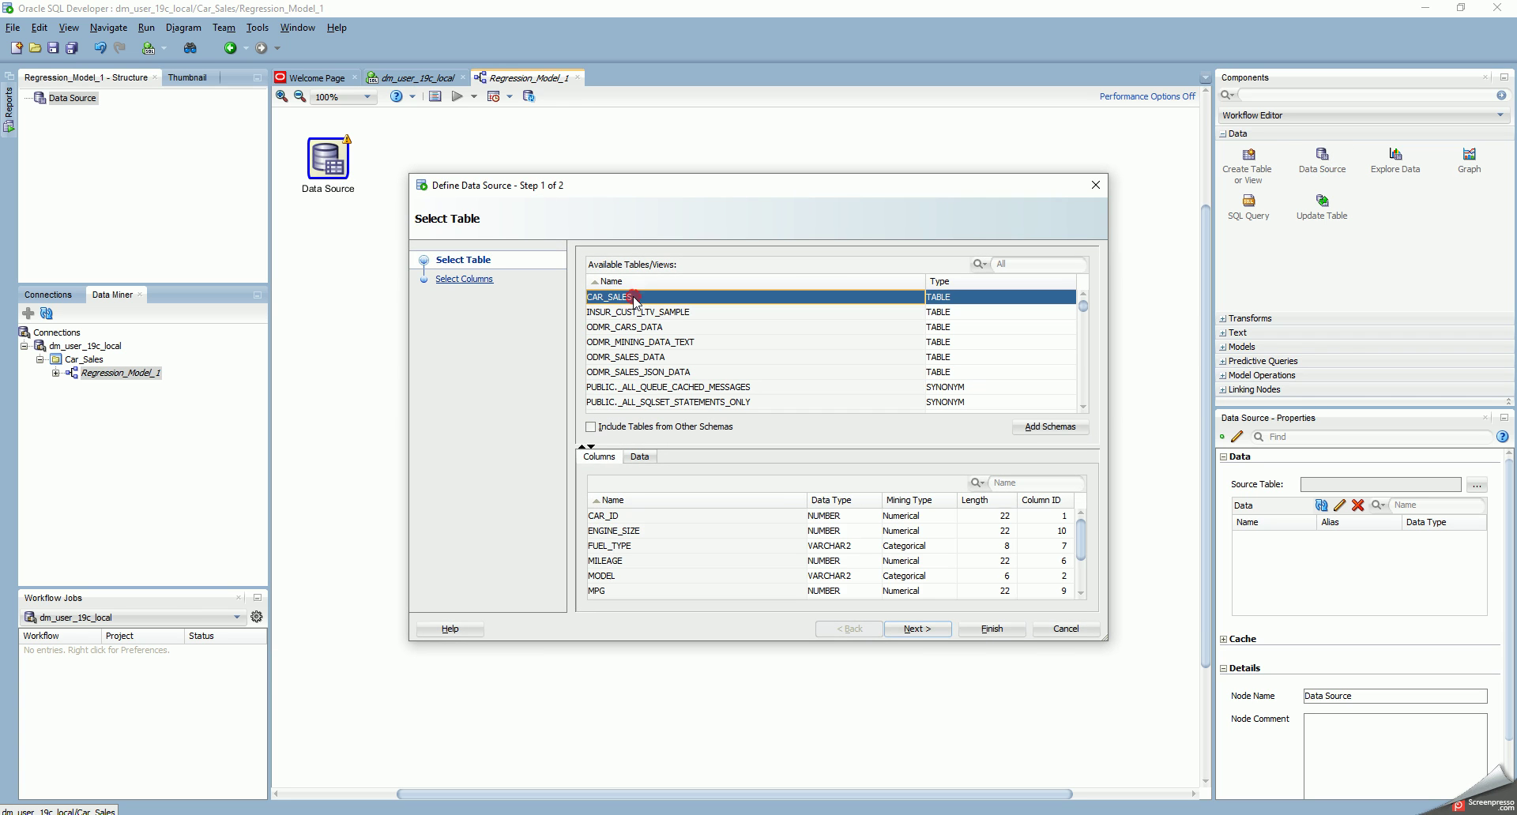
click(916, 629)
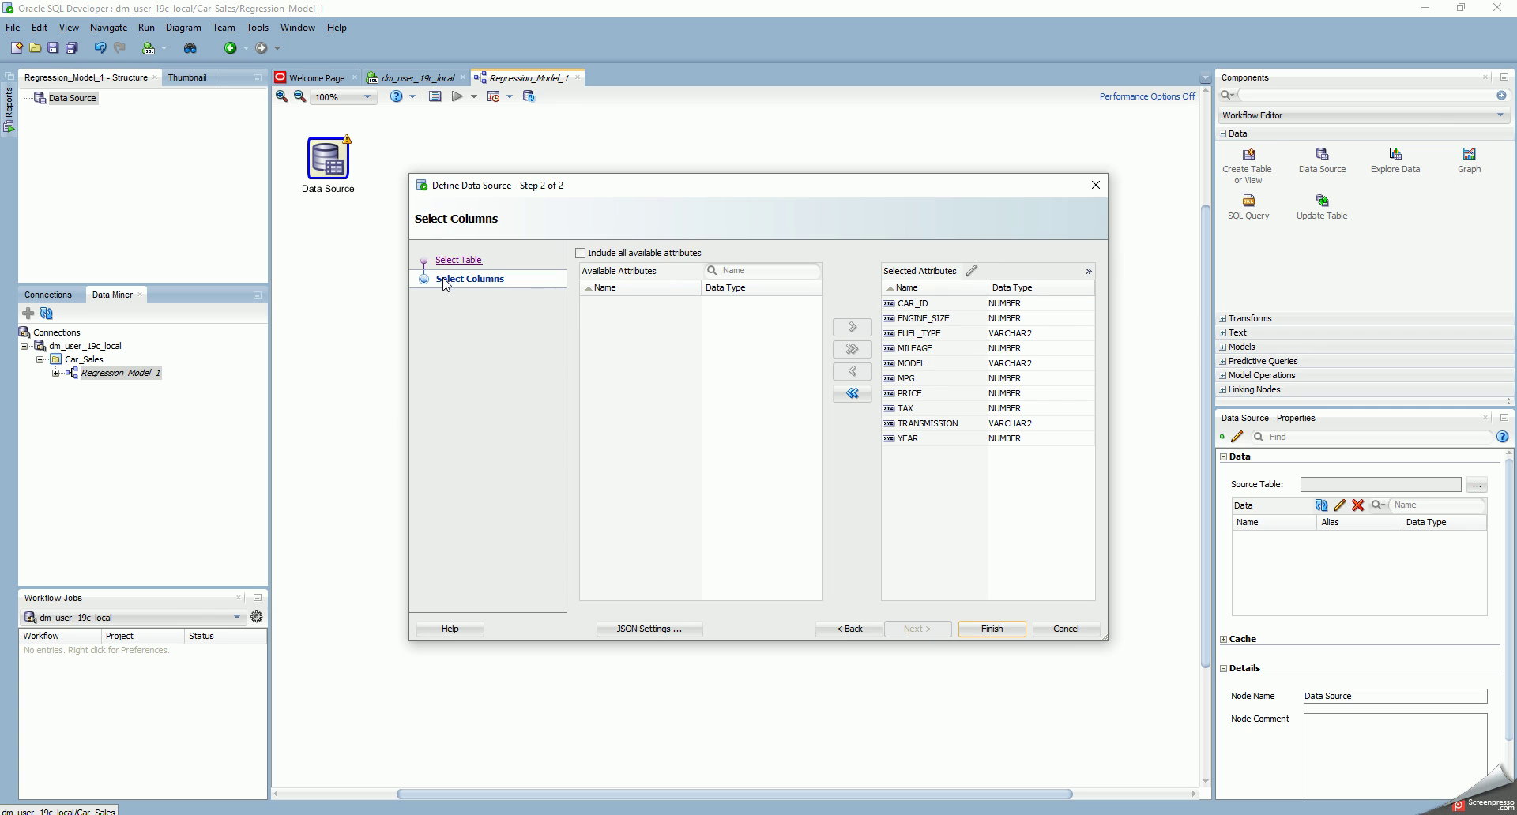
click(994, 629)
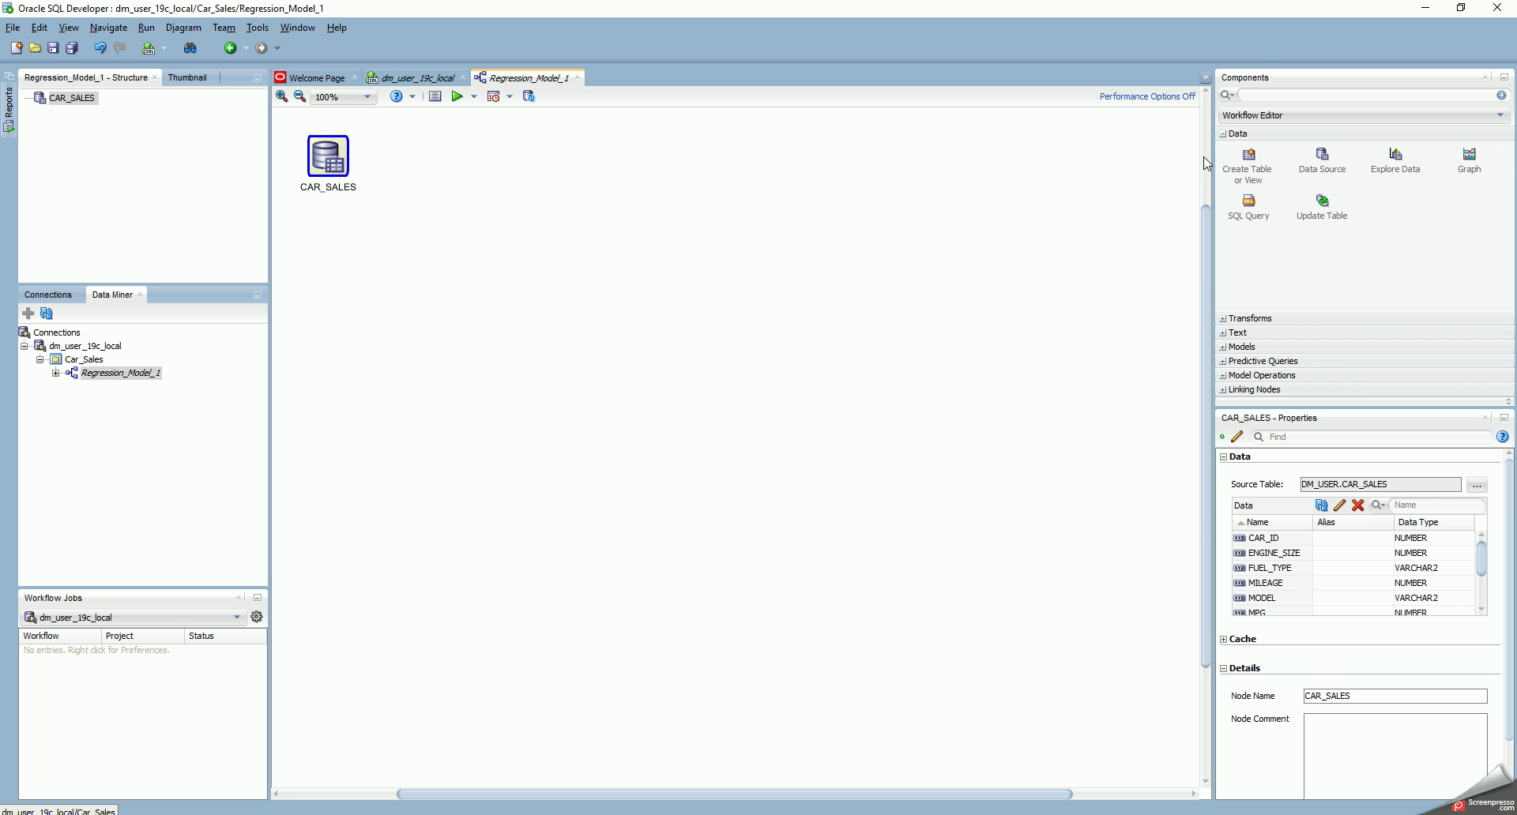
- Add an Explore Data node and link CAR_SALES into it
drag(1395, 158, 514, 184)
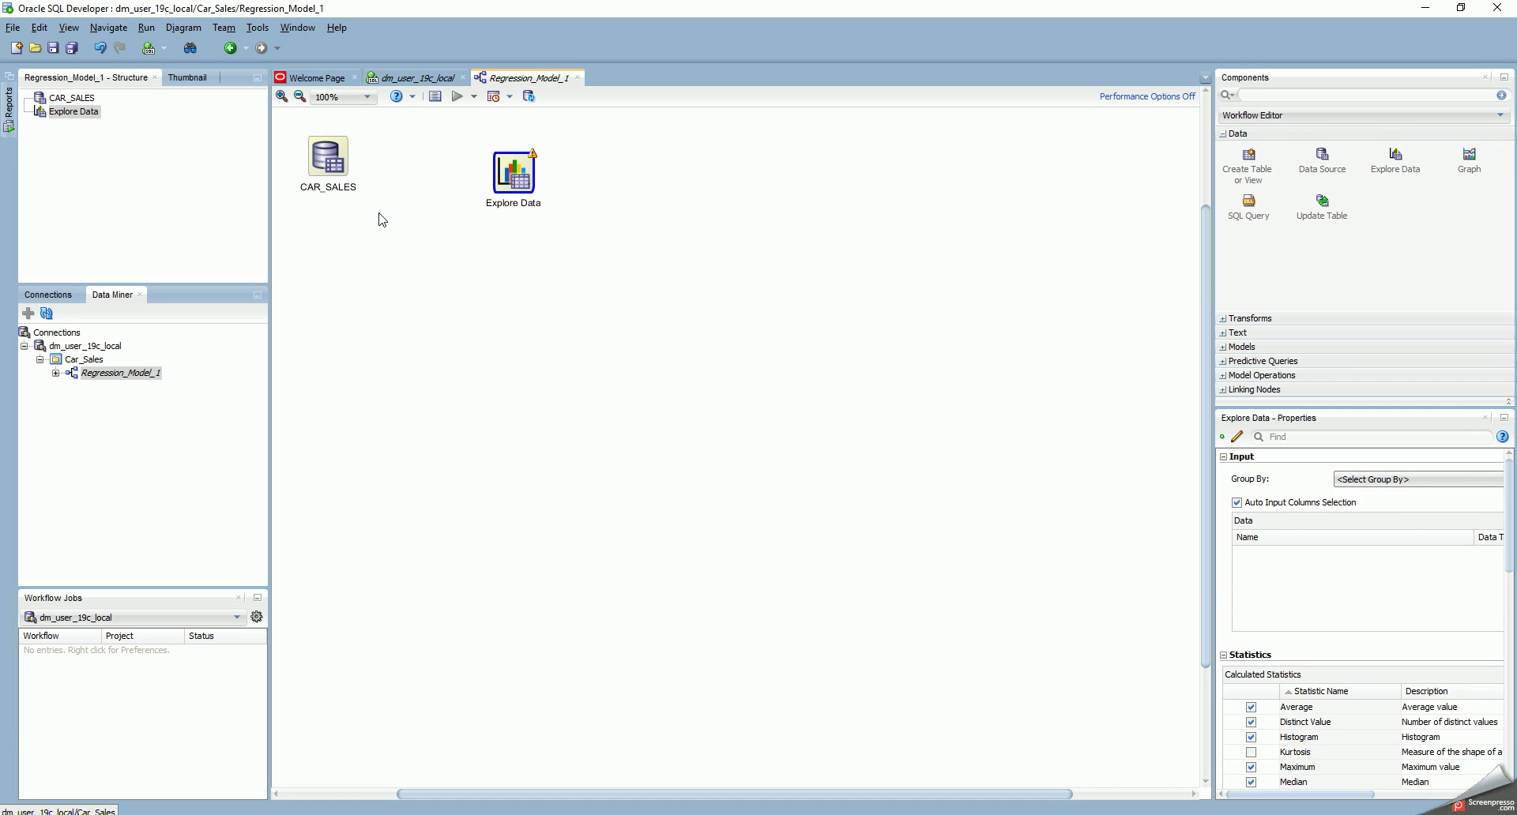
click(329, 169)
right_click(330, 169)
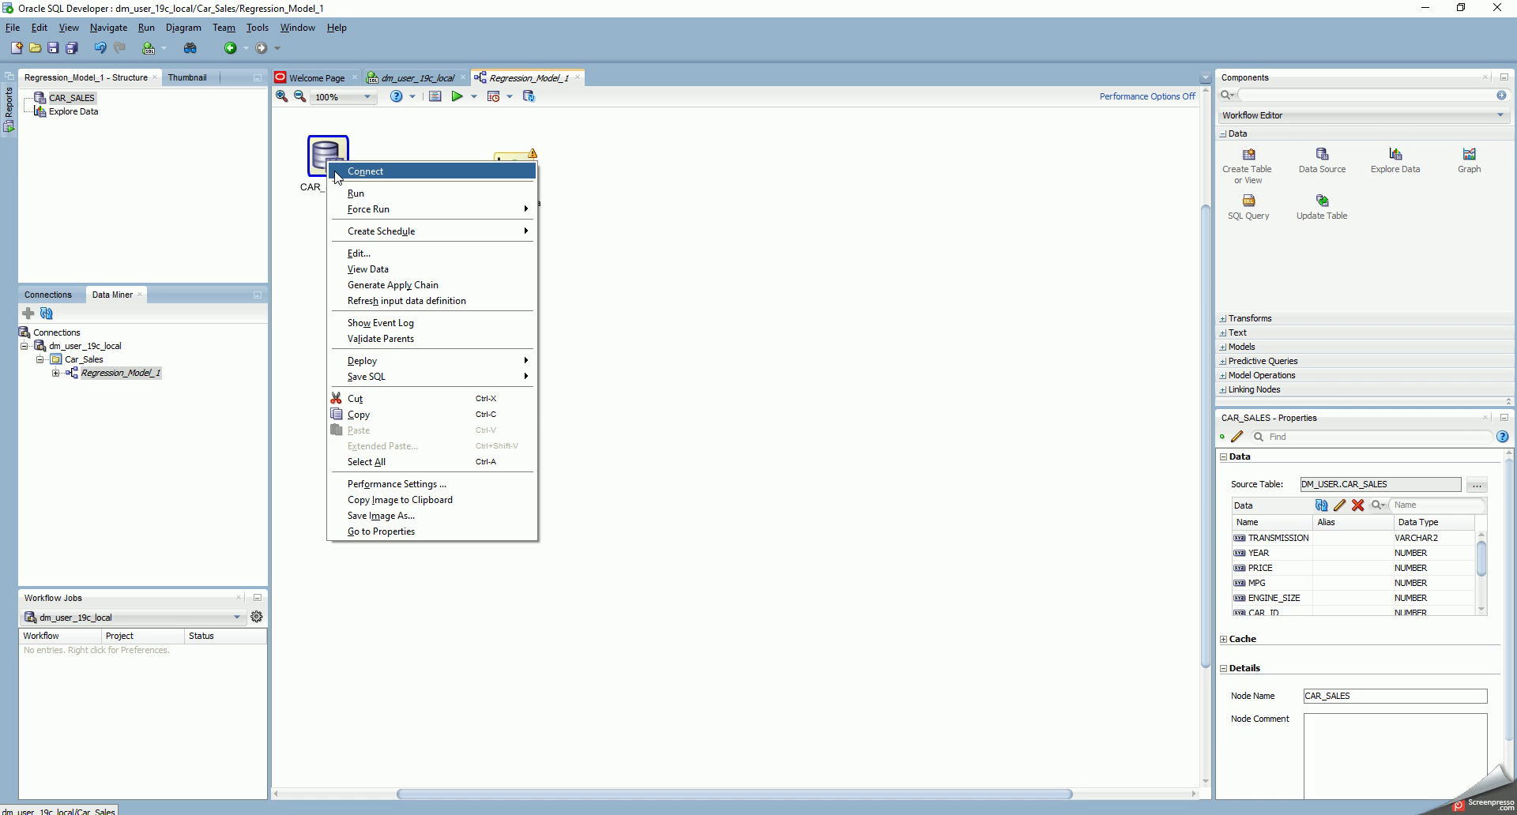
key(Escape)
click(505, 175)
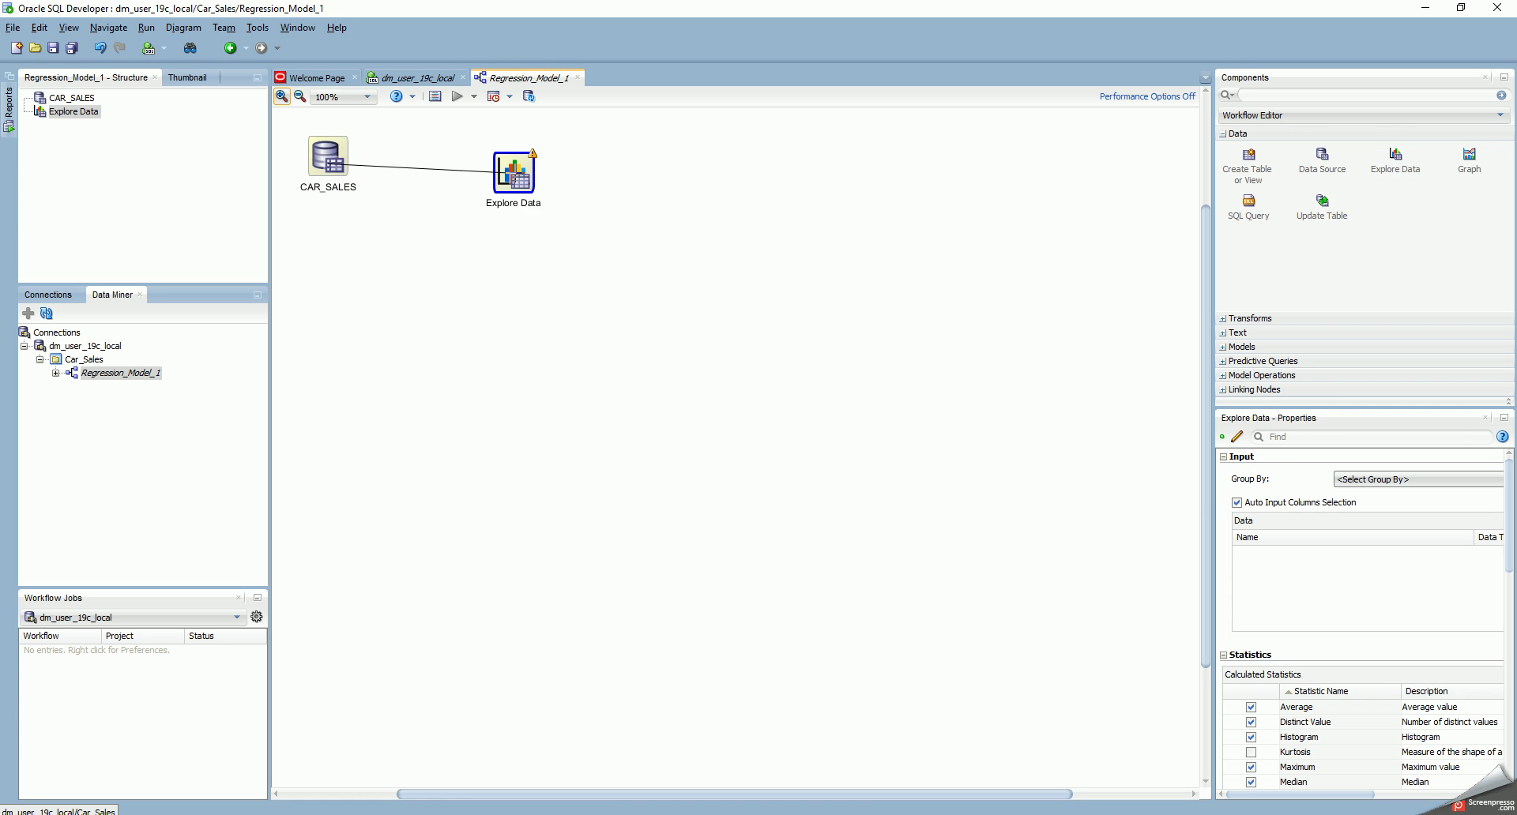
- Drop the Mode (Sampled) statistic from Explore Data, review its input columns, and confirm
right_click(506, 175)
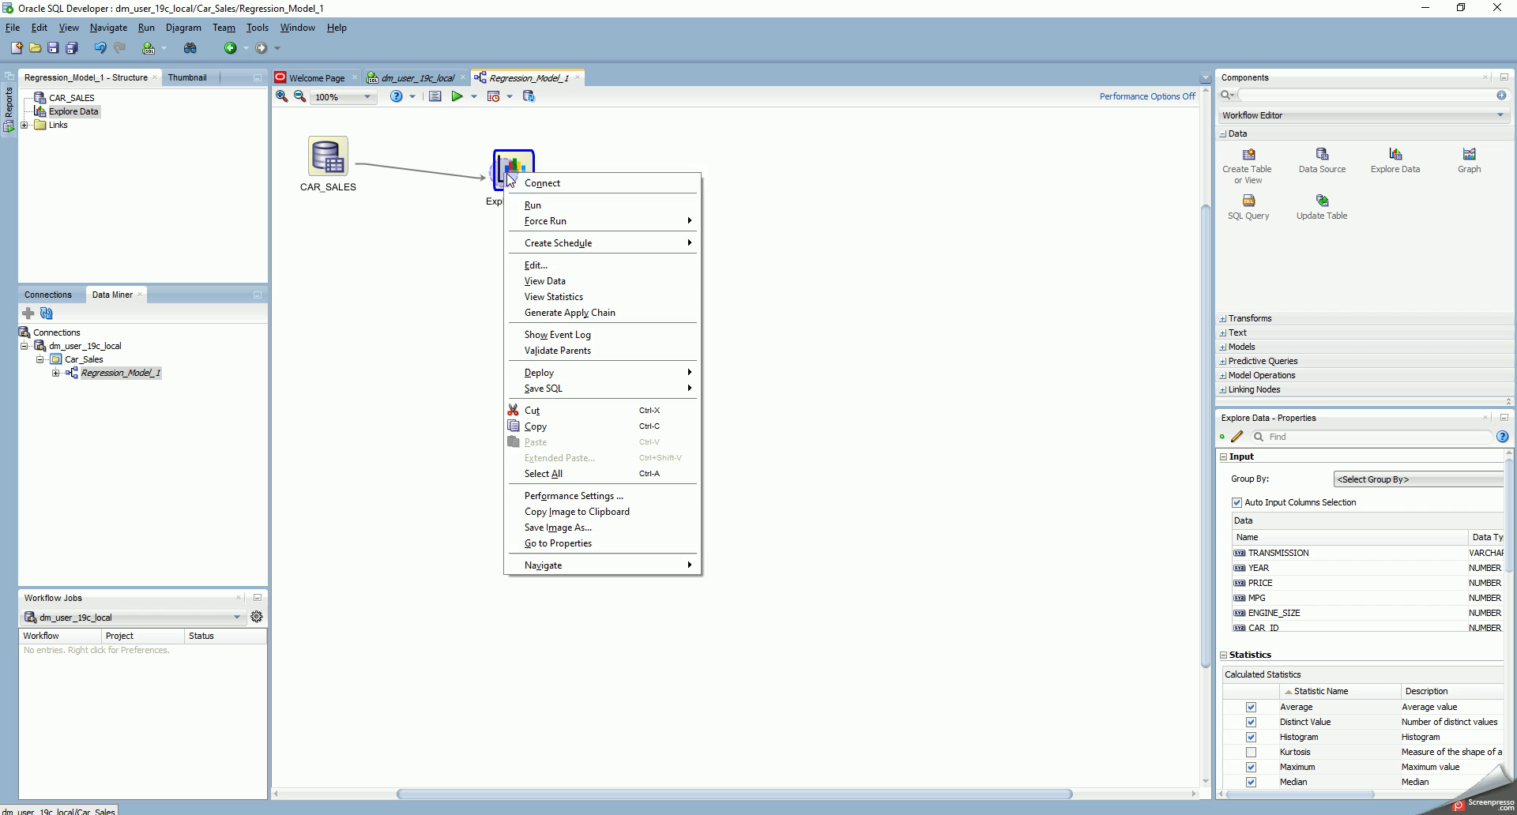
click(553, 266)
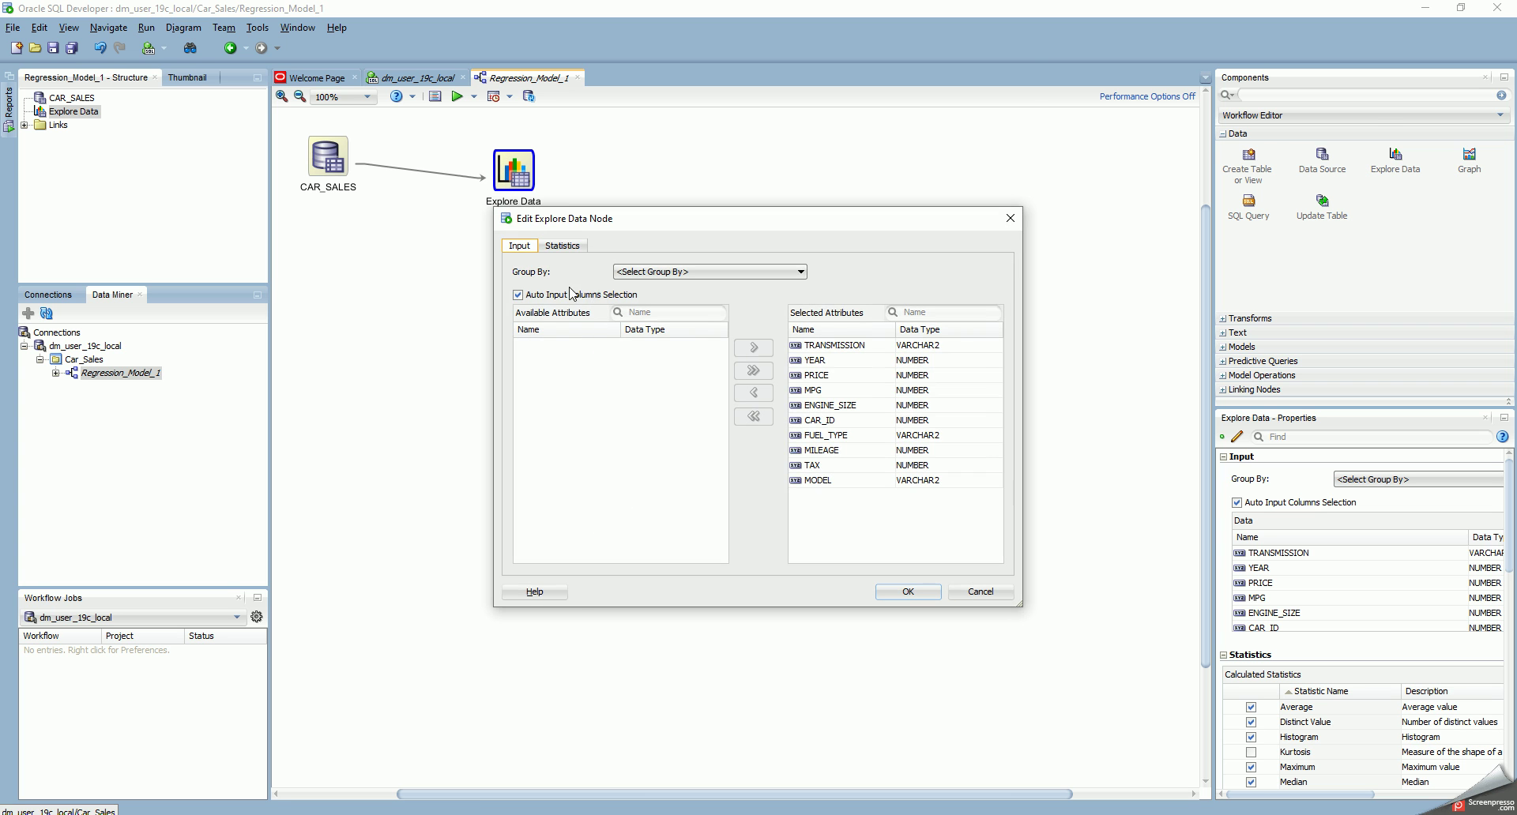
click(564, 246)
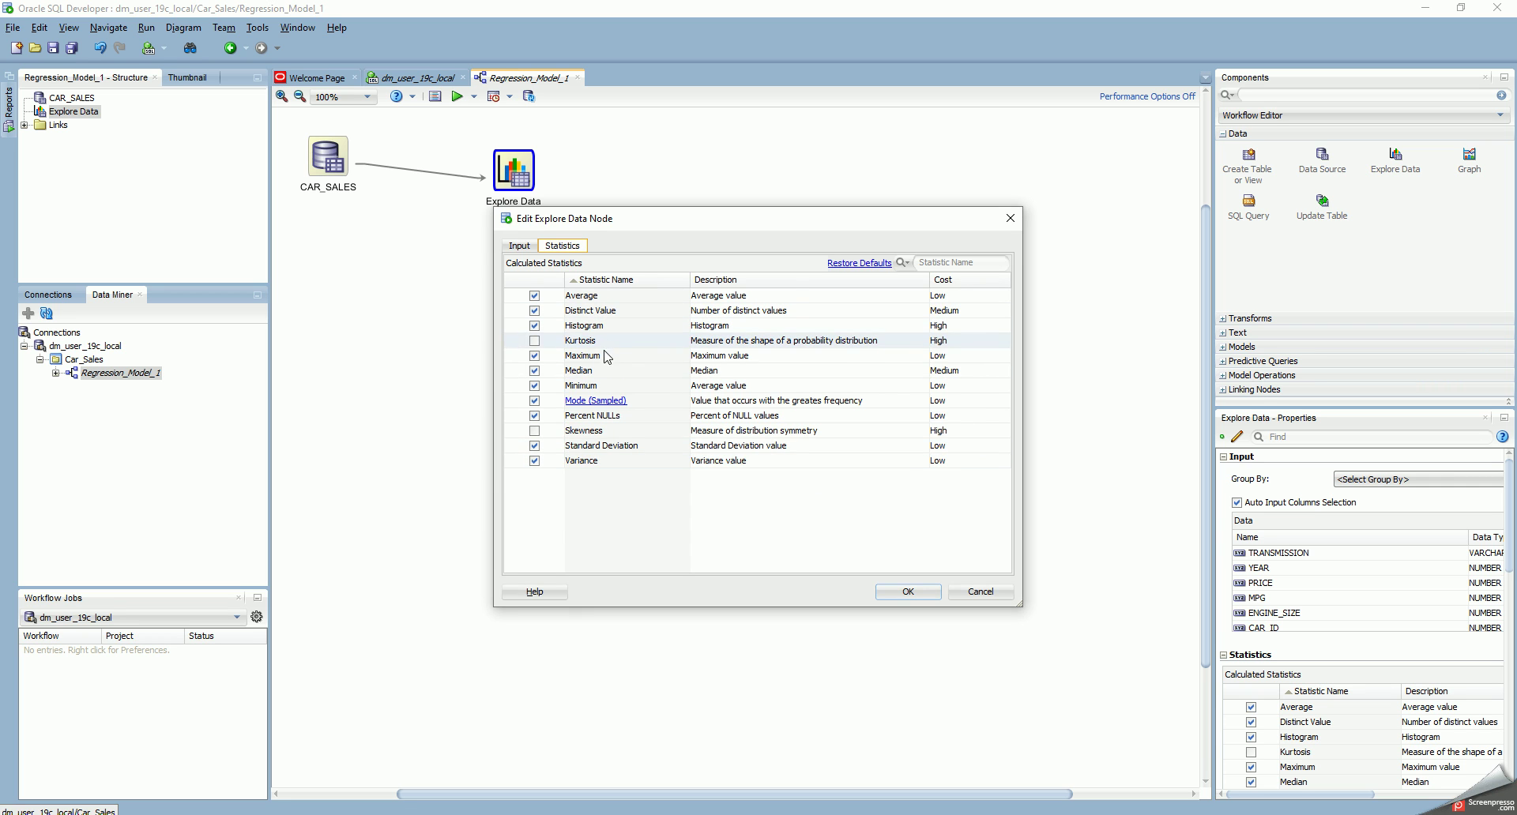
click(534, 401)
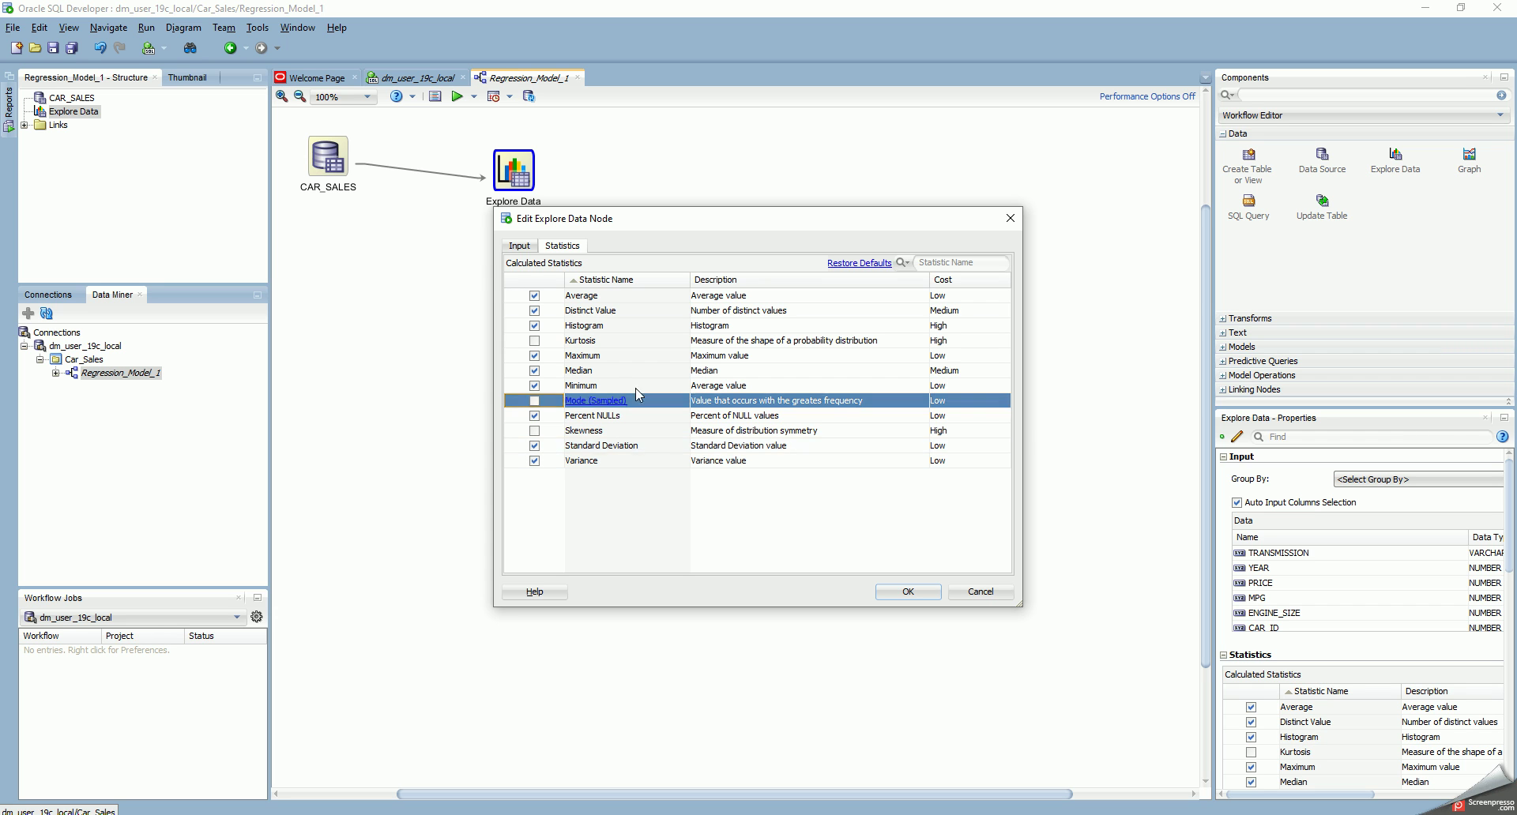
click(519, 246)
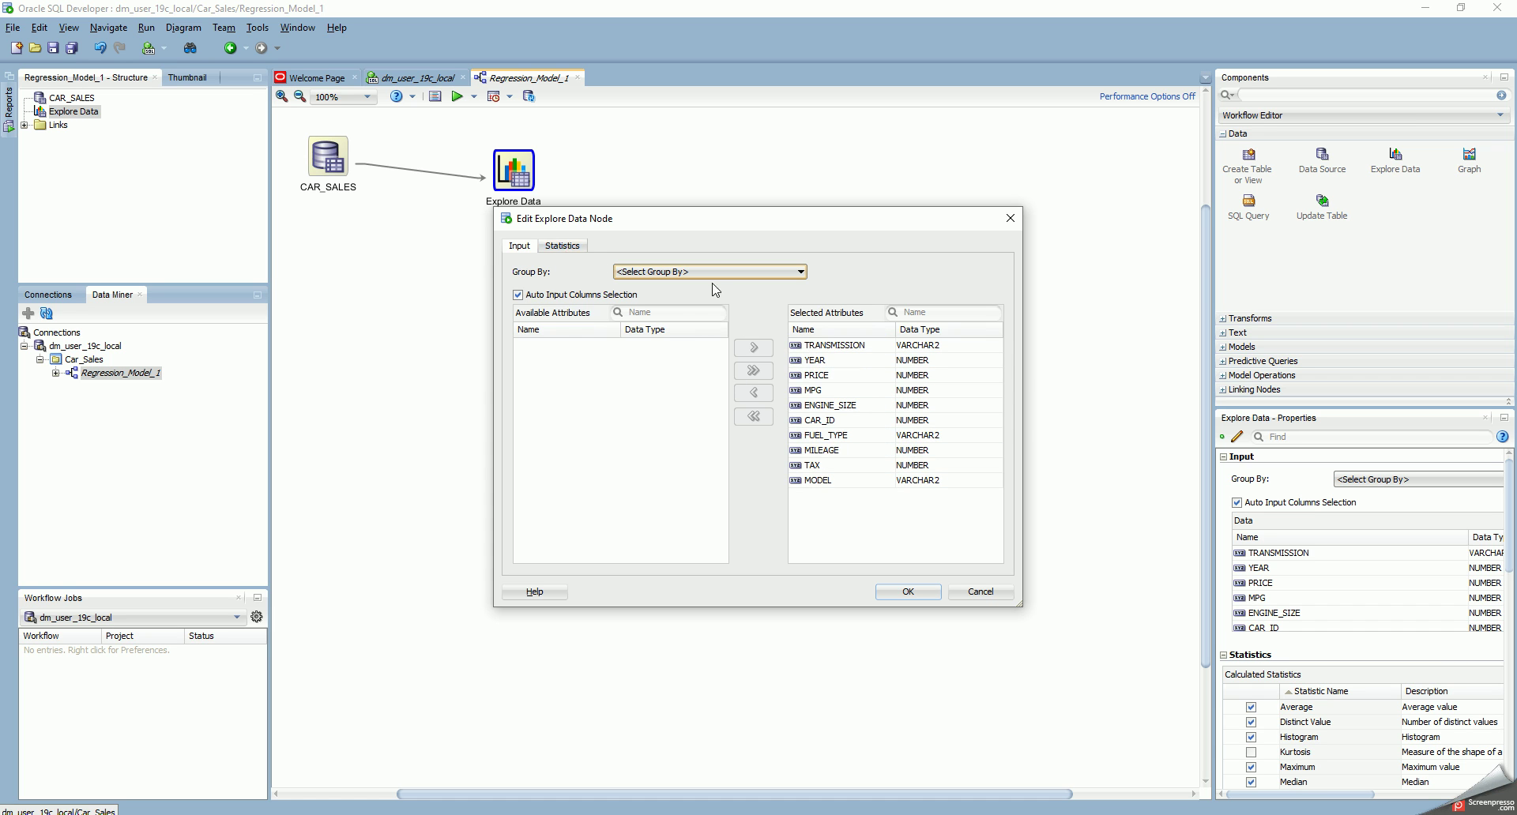
click(551, 248)
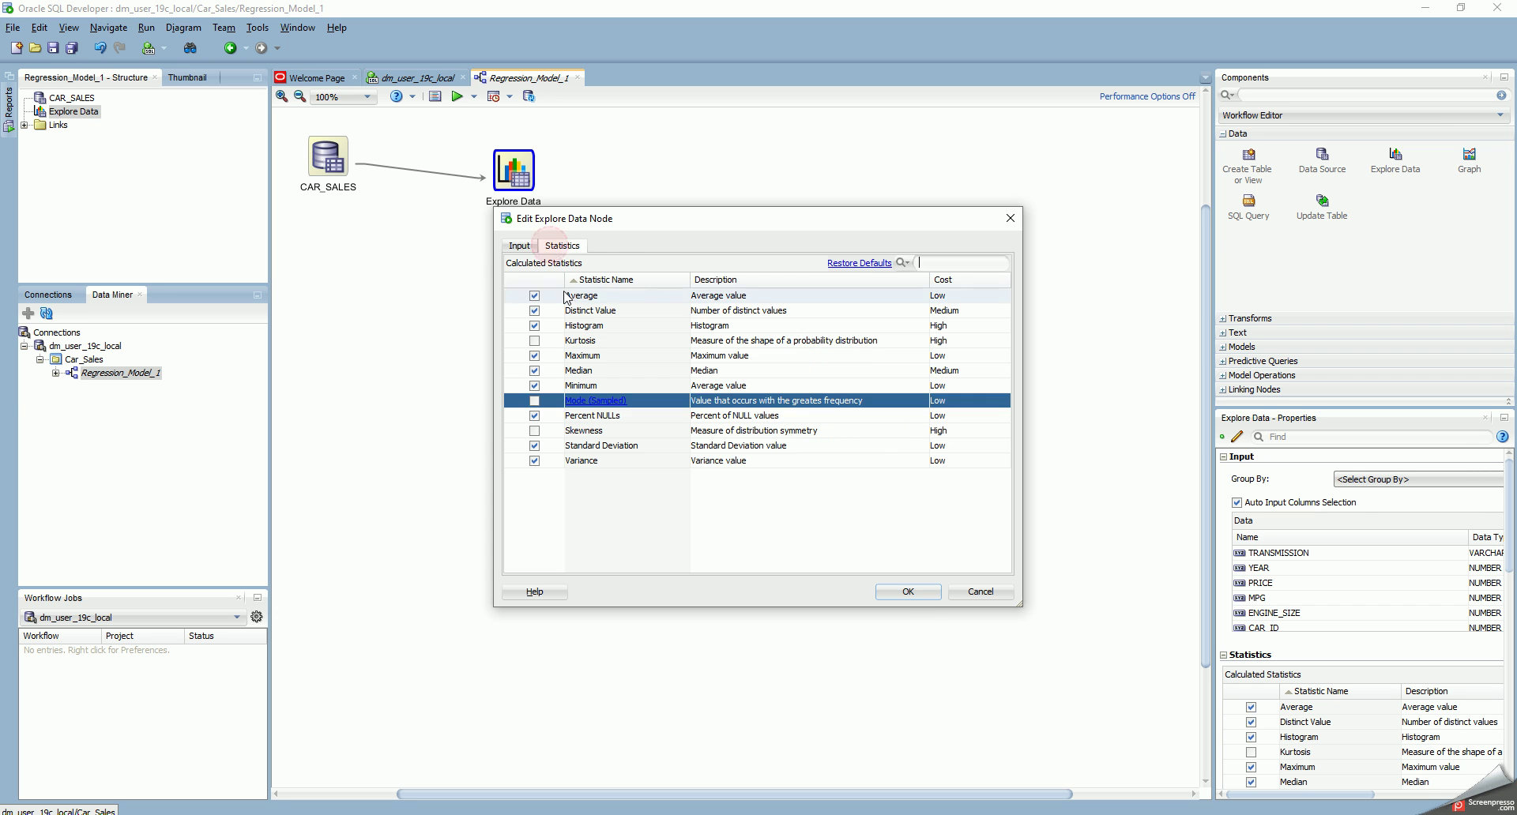
click(908, 593)
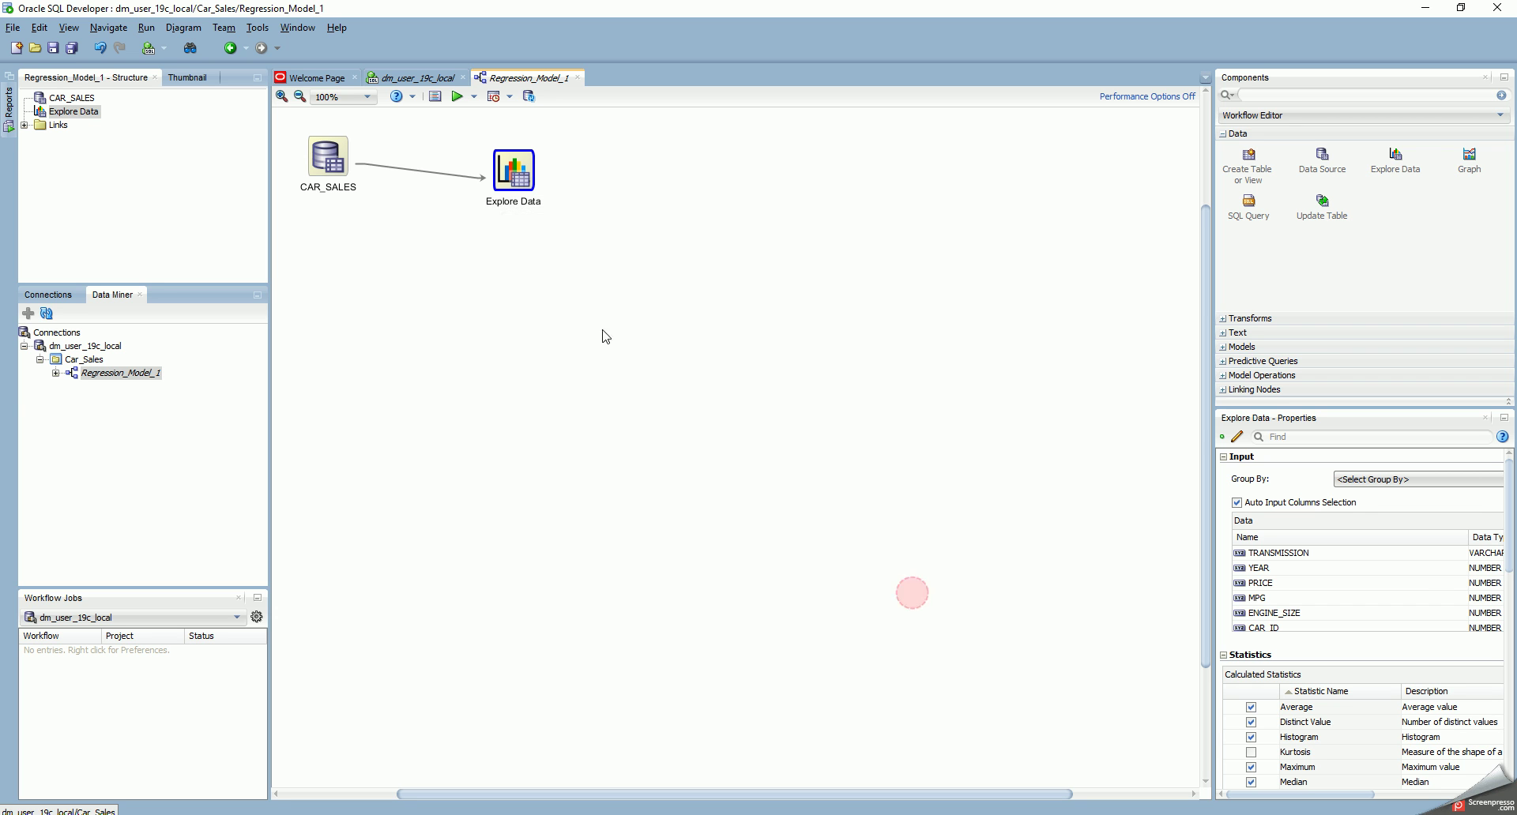
- Run the CAR_SALES node, then run the Explore Data node
right_click(334, 156)
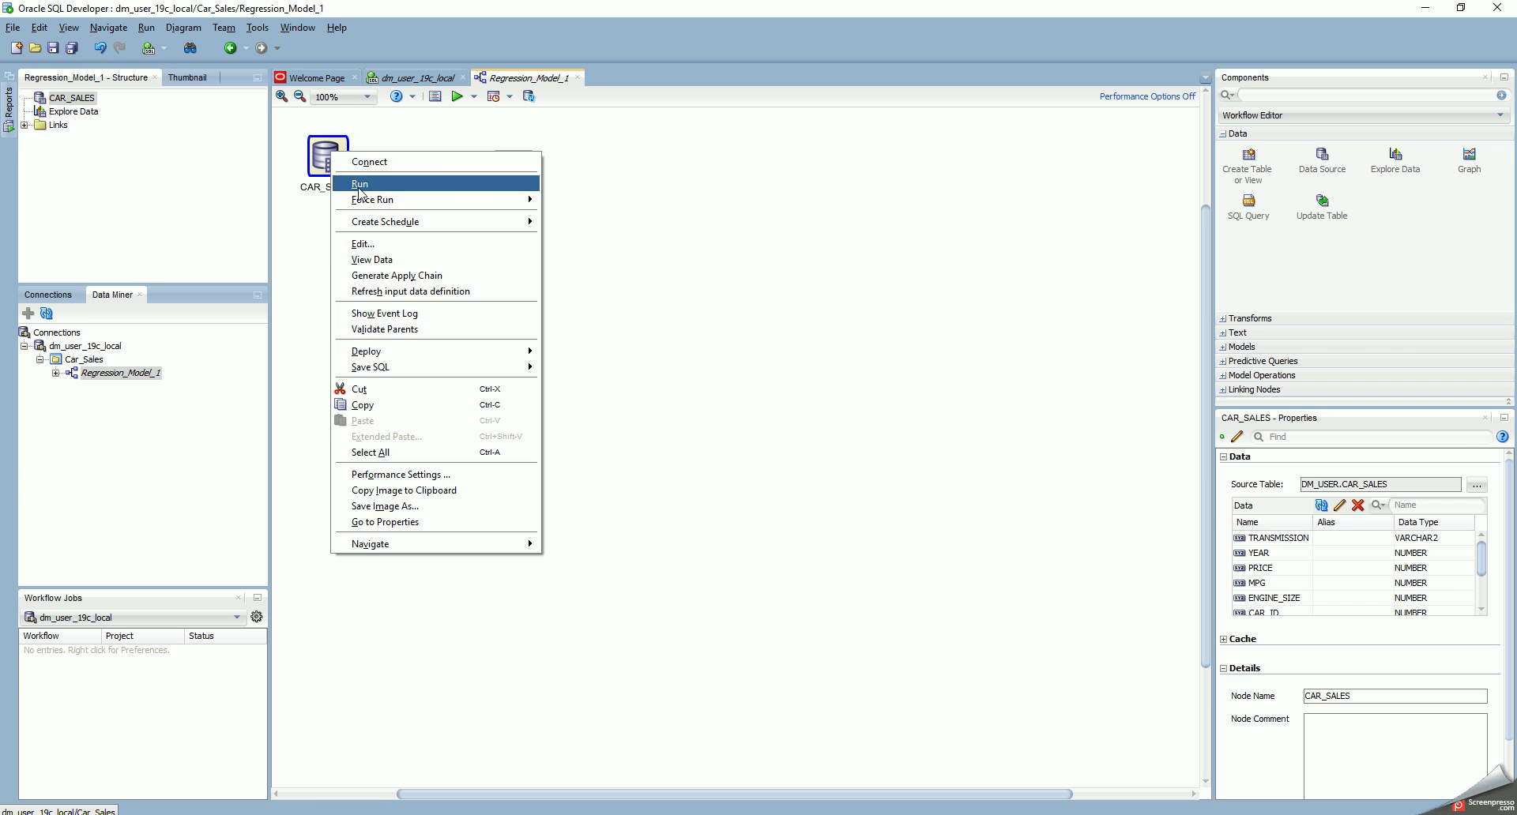
click(360, 186)
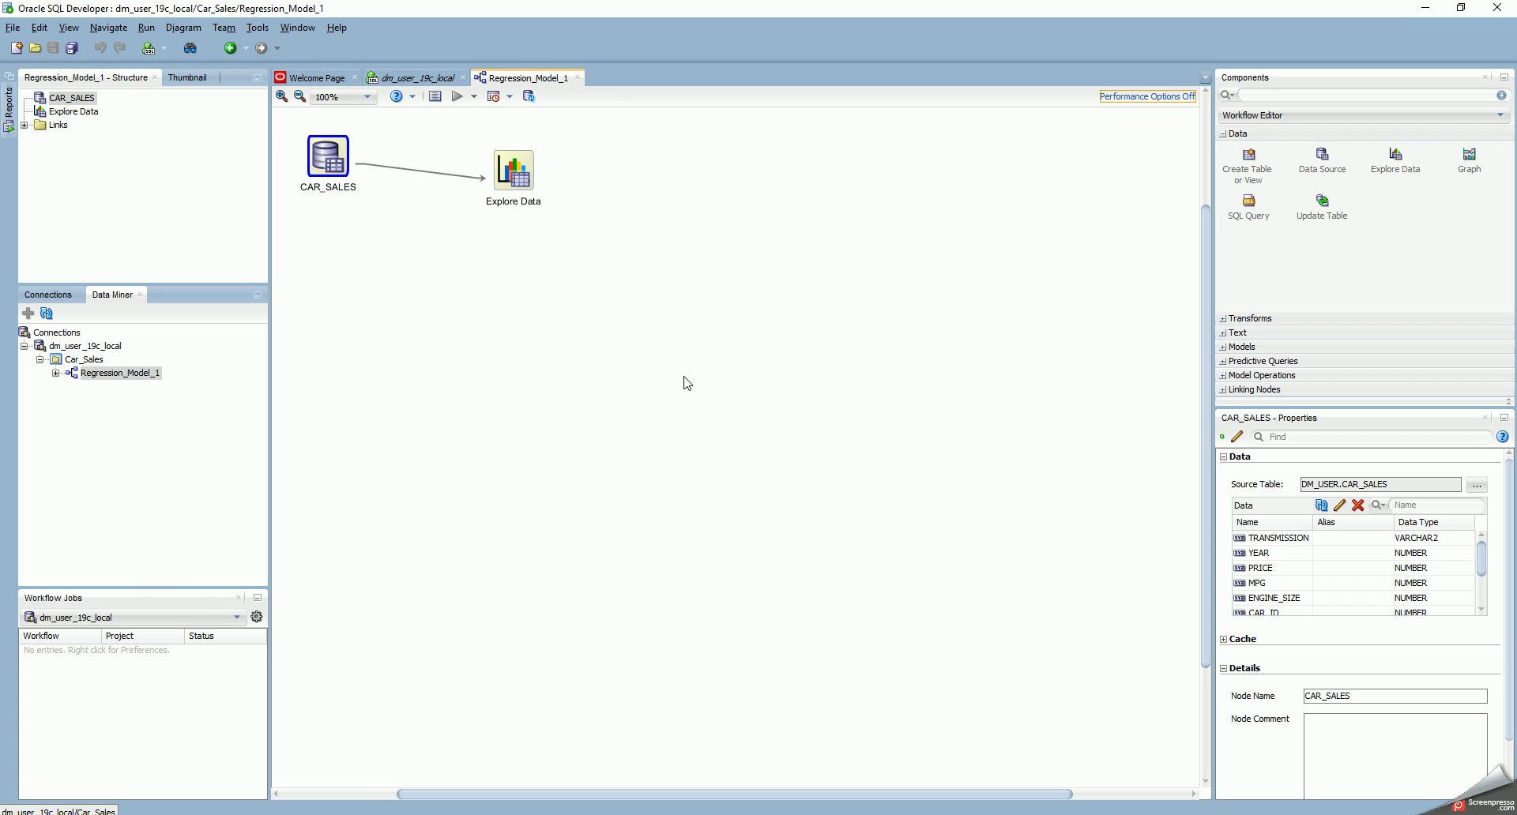
right_click(519, 177)
click(544, 208)
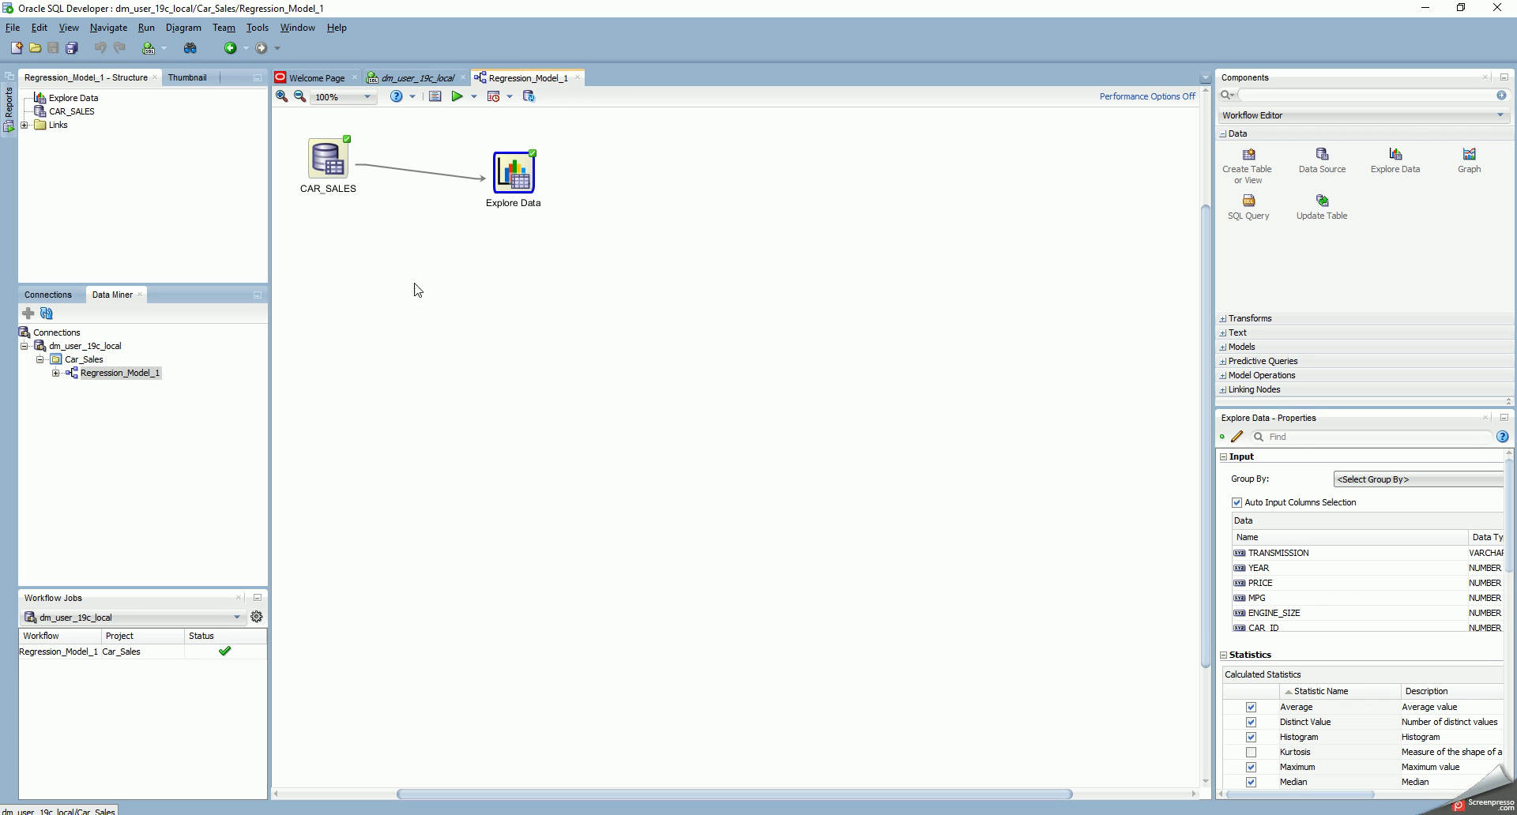
right_click(509, 172)
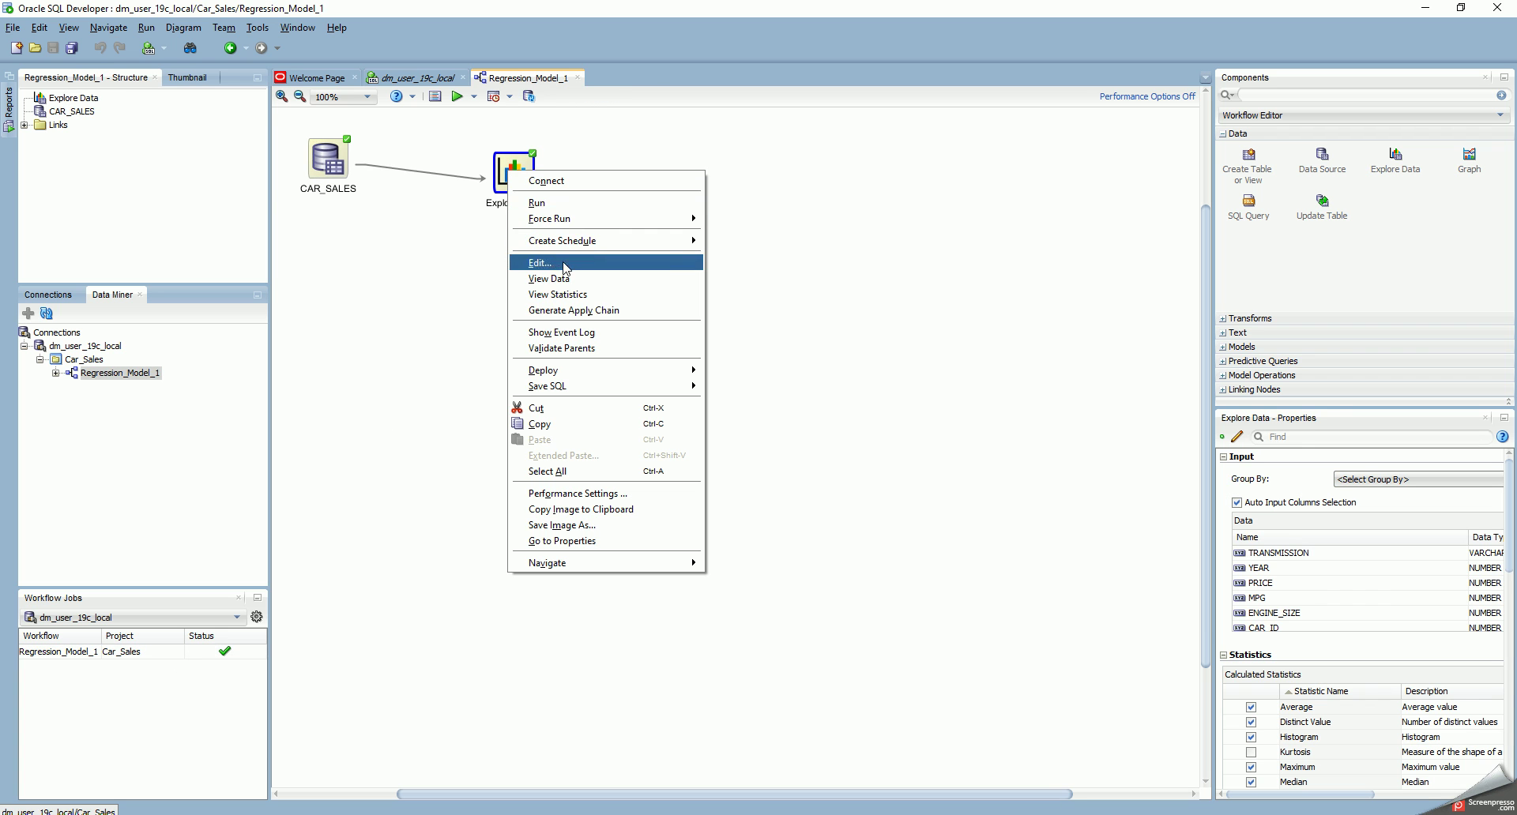
- View Explore Data statistics, widen AVG, and inspect PRICE (1,140 distinct, min 1975) and MODEL (23 distinct)
click(563, 278)
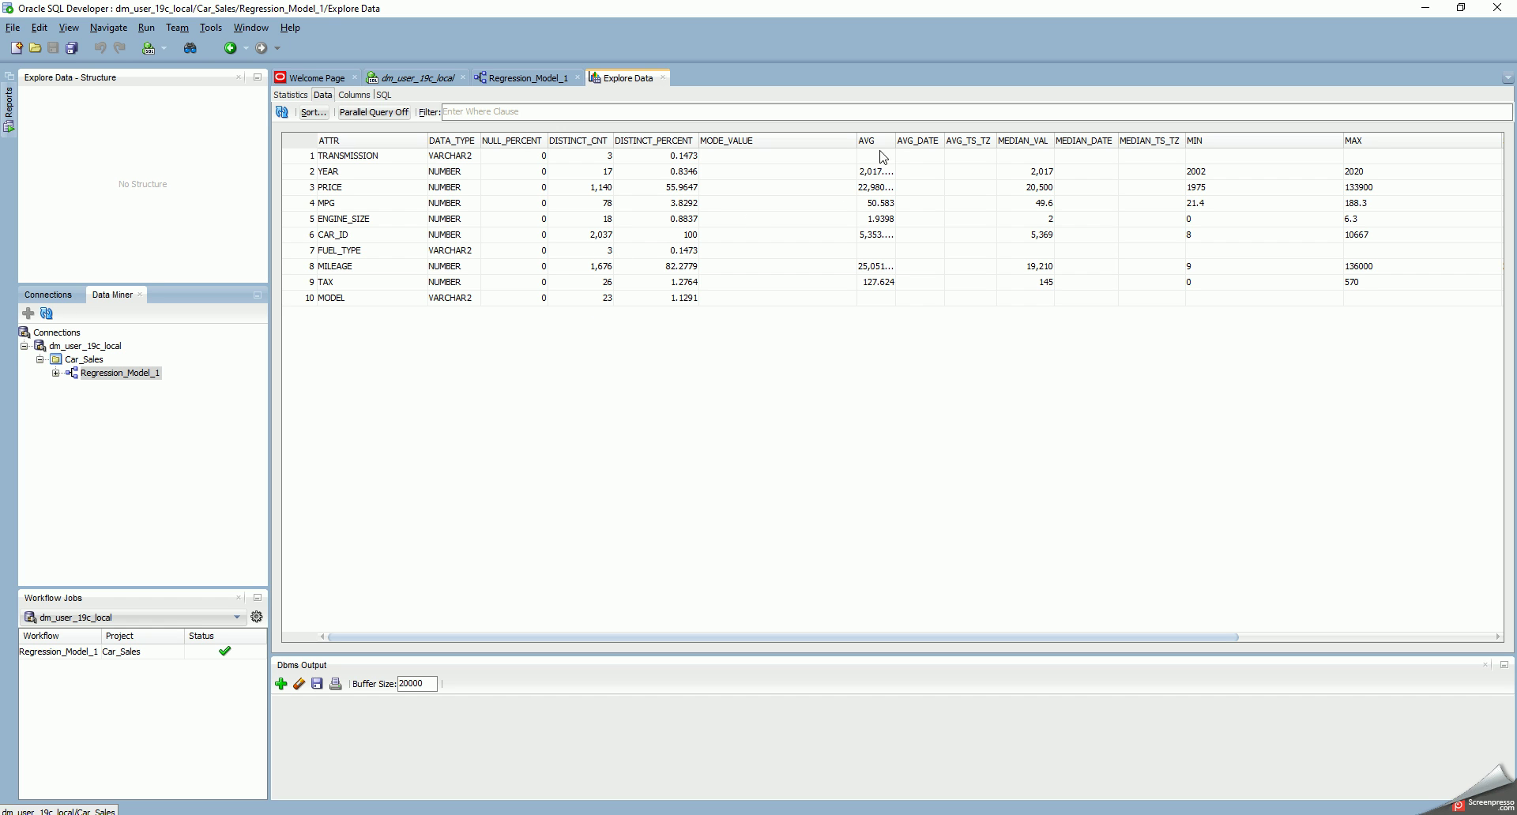
drag(896, 142, 918, 142)
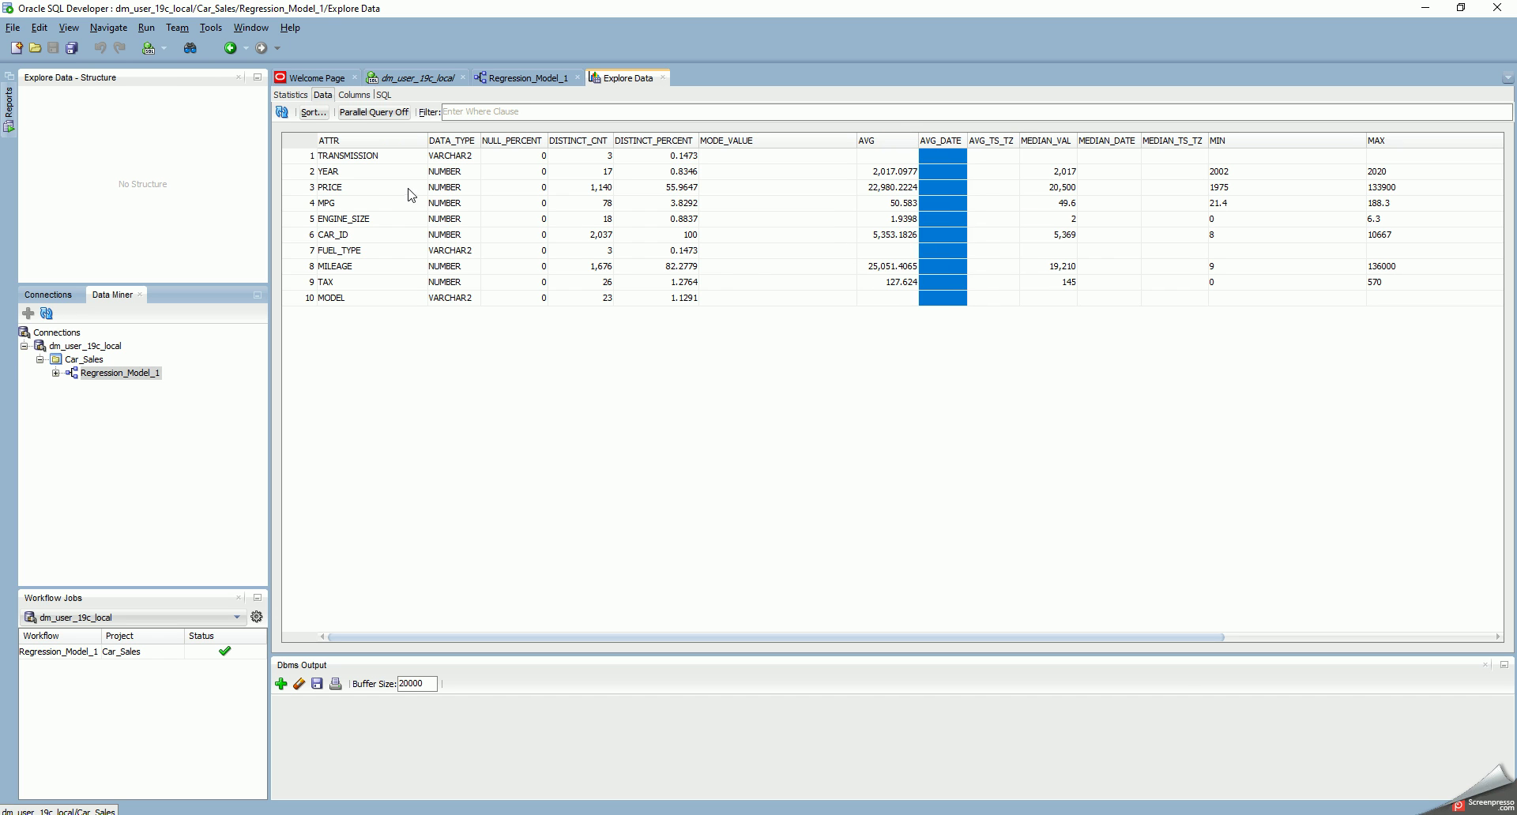
click(590, 190)
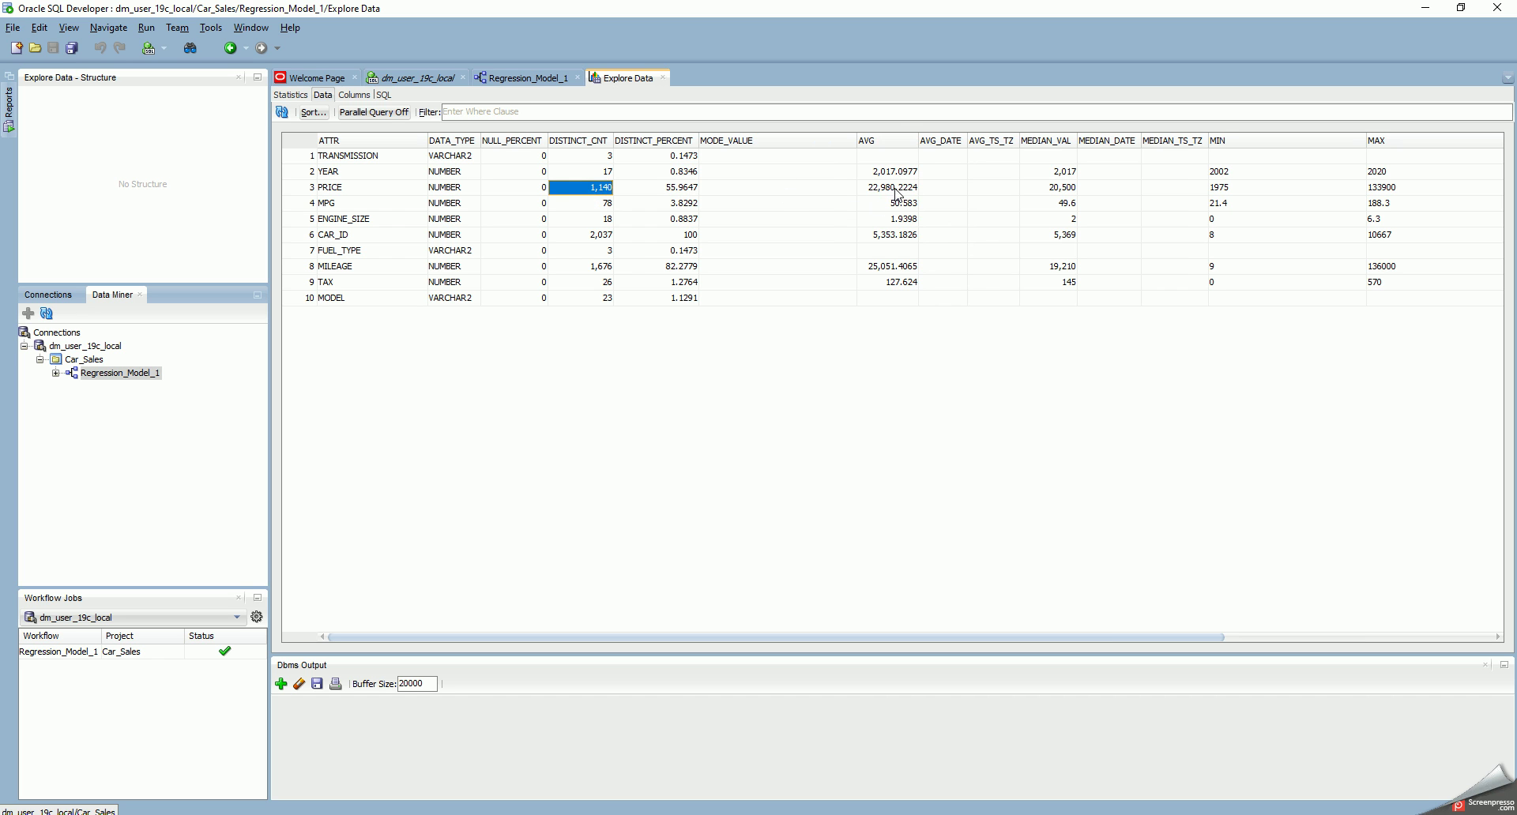
click(1221, 192)
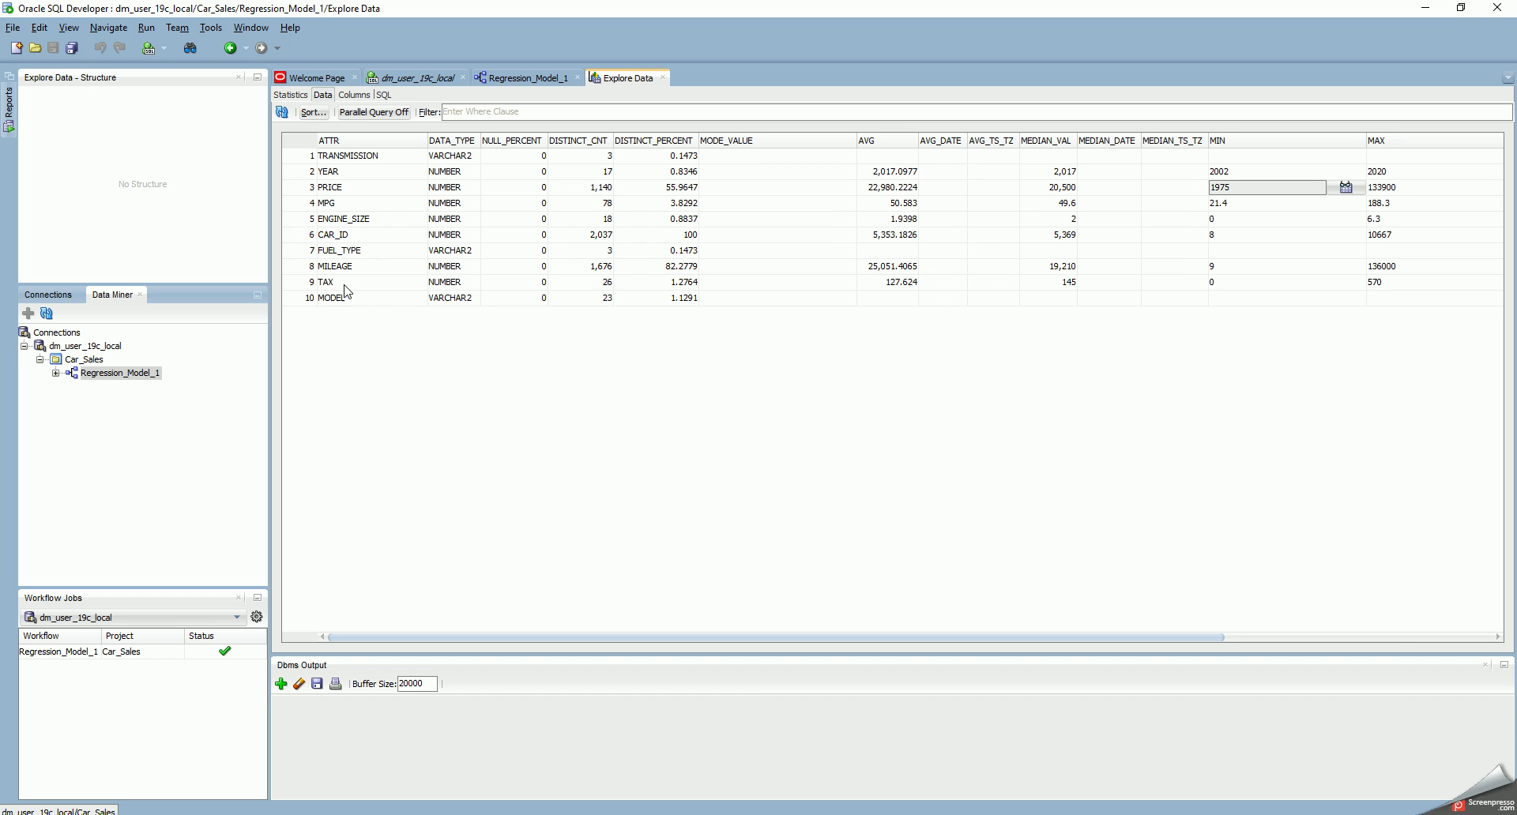
click(603, 299)
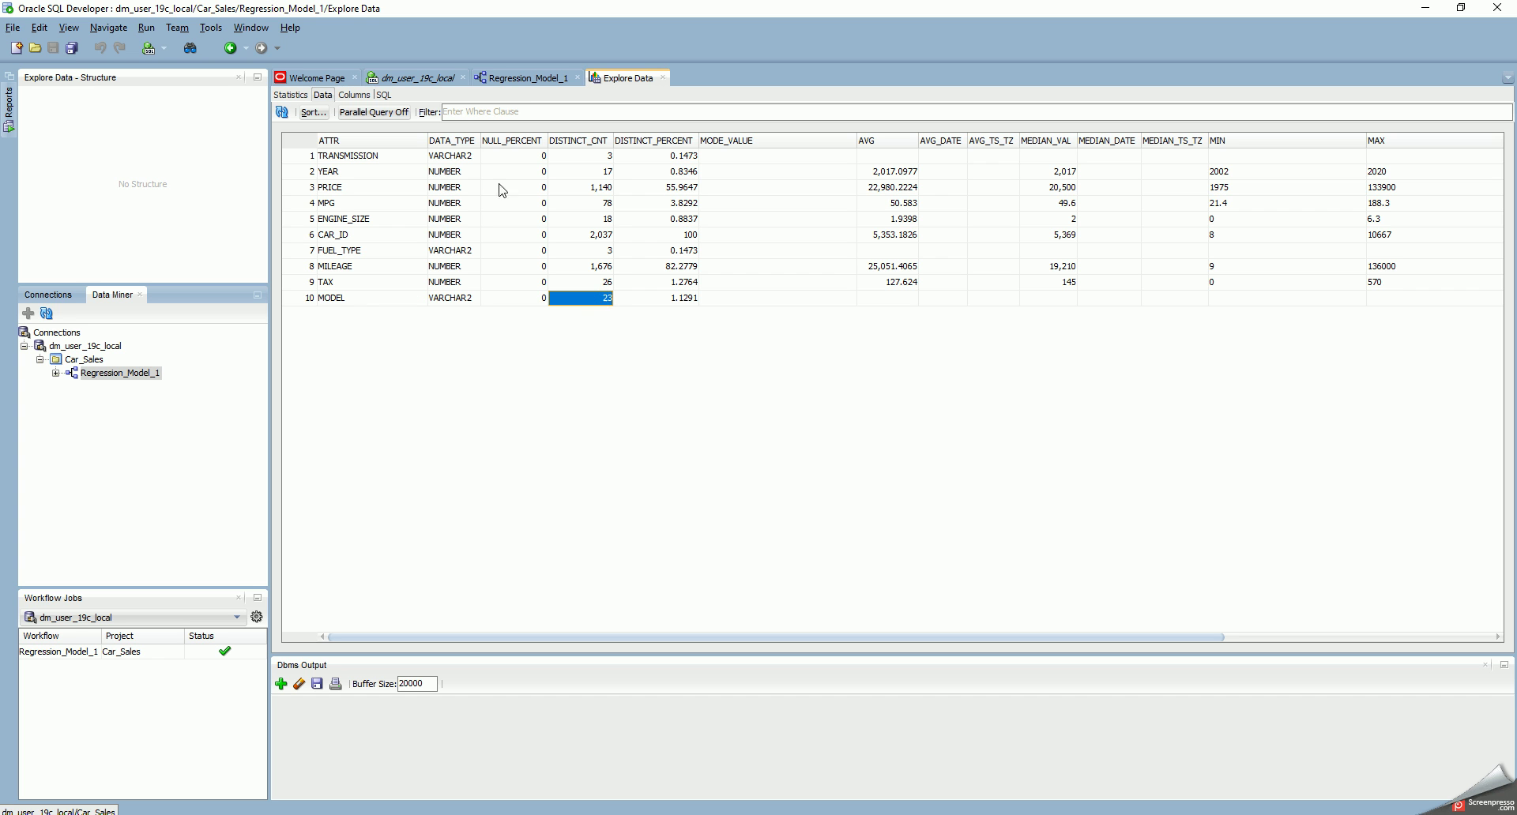
- Review the car_sales query worksheet, then return to the Regression_Model_1 diagram
click(405, 79)
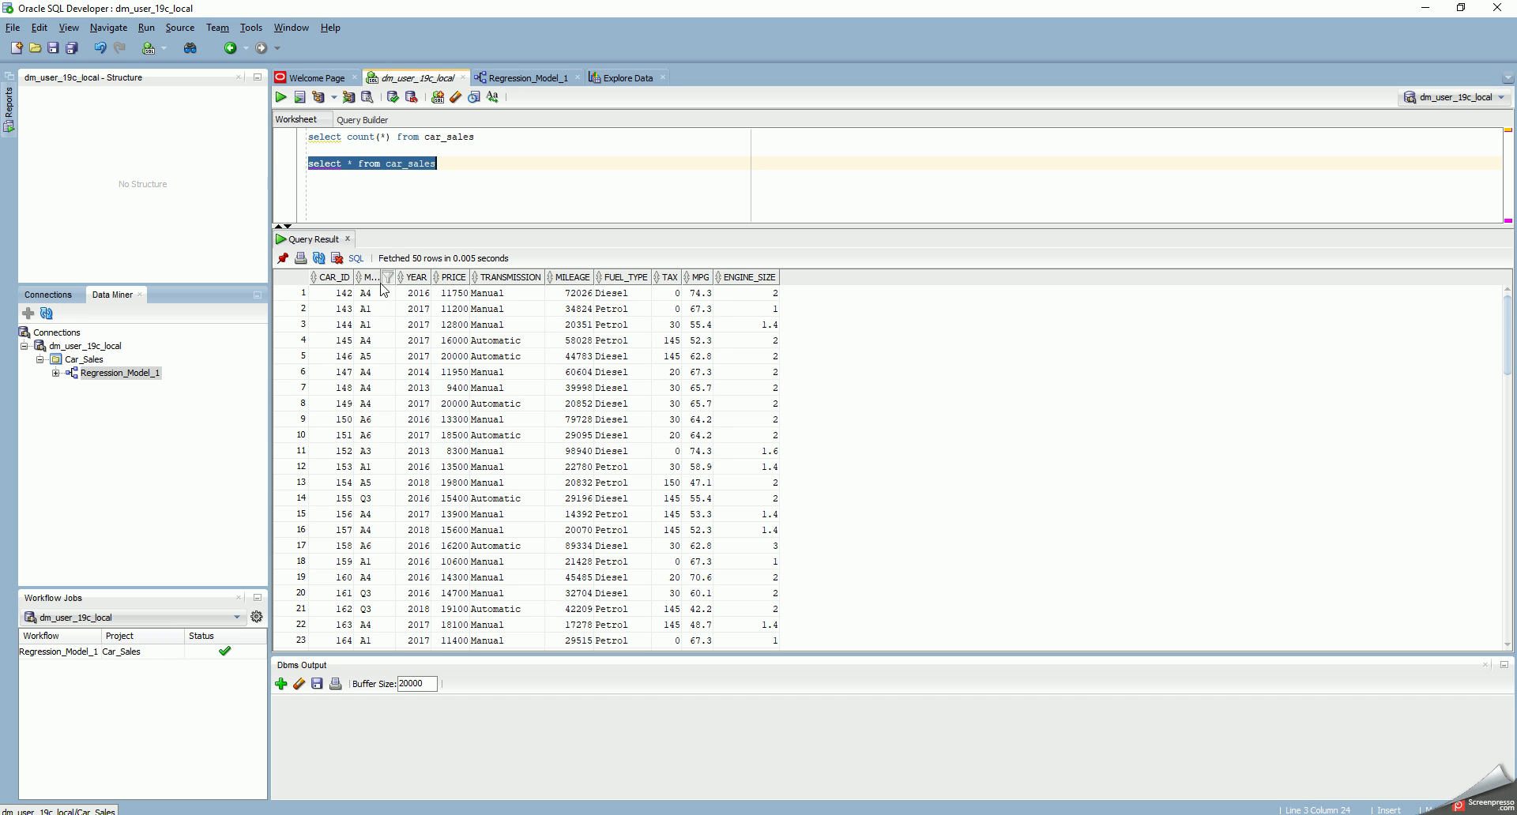
scroll(379, 316, down, 2)
scroll(379, 324, up, 2)
click(628, 79)
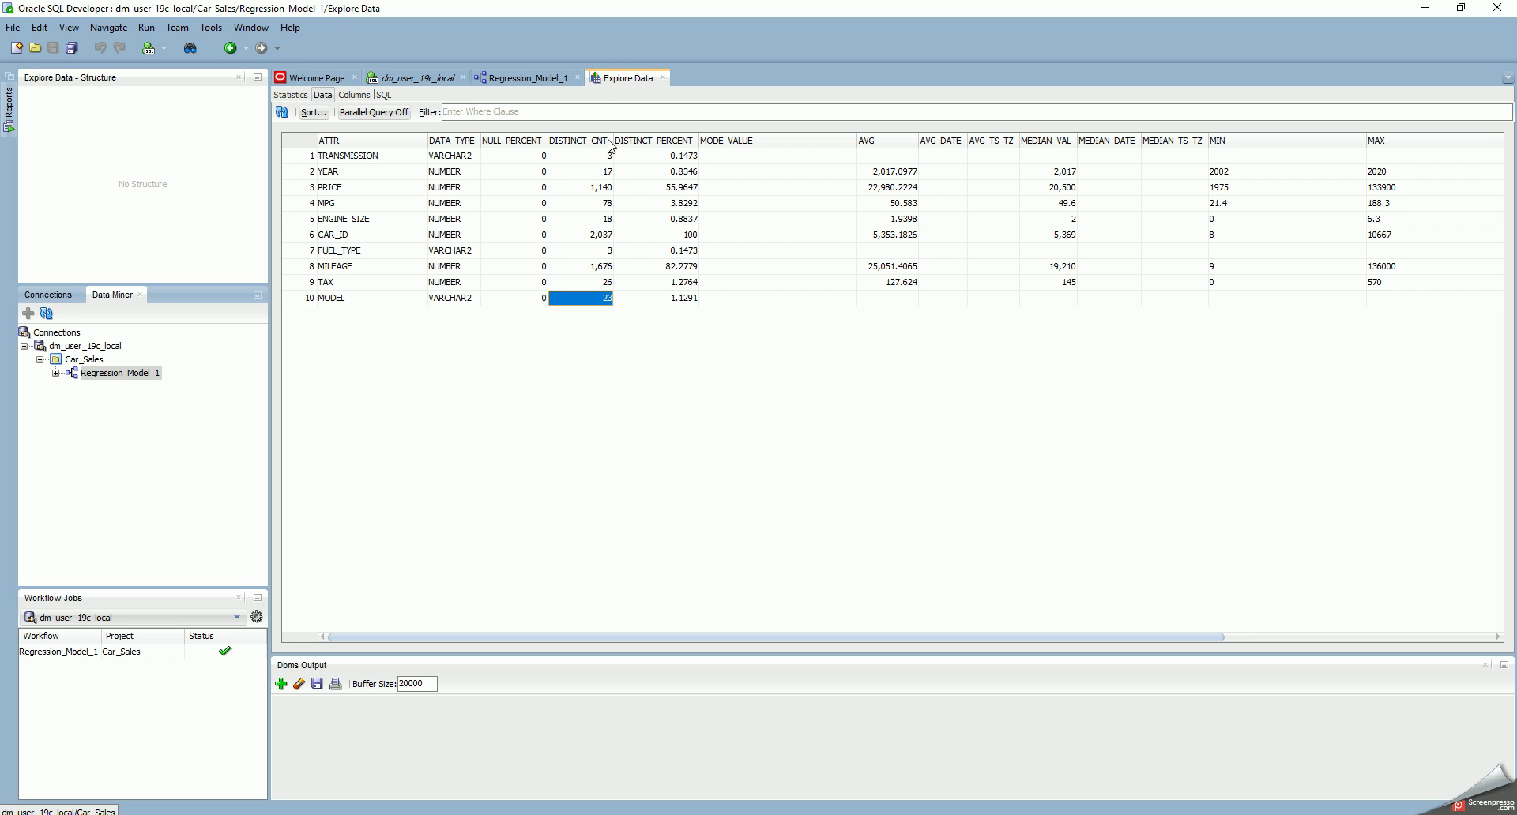
click(531, 82)
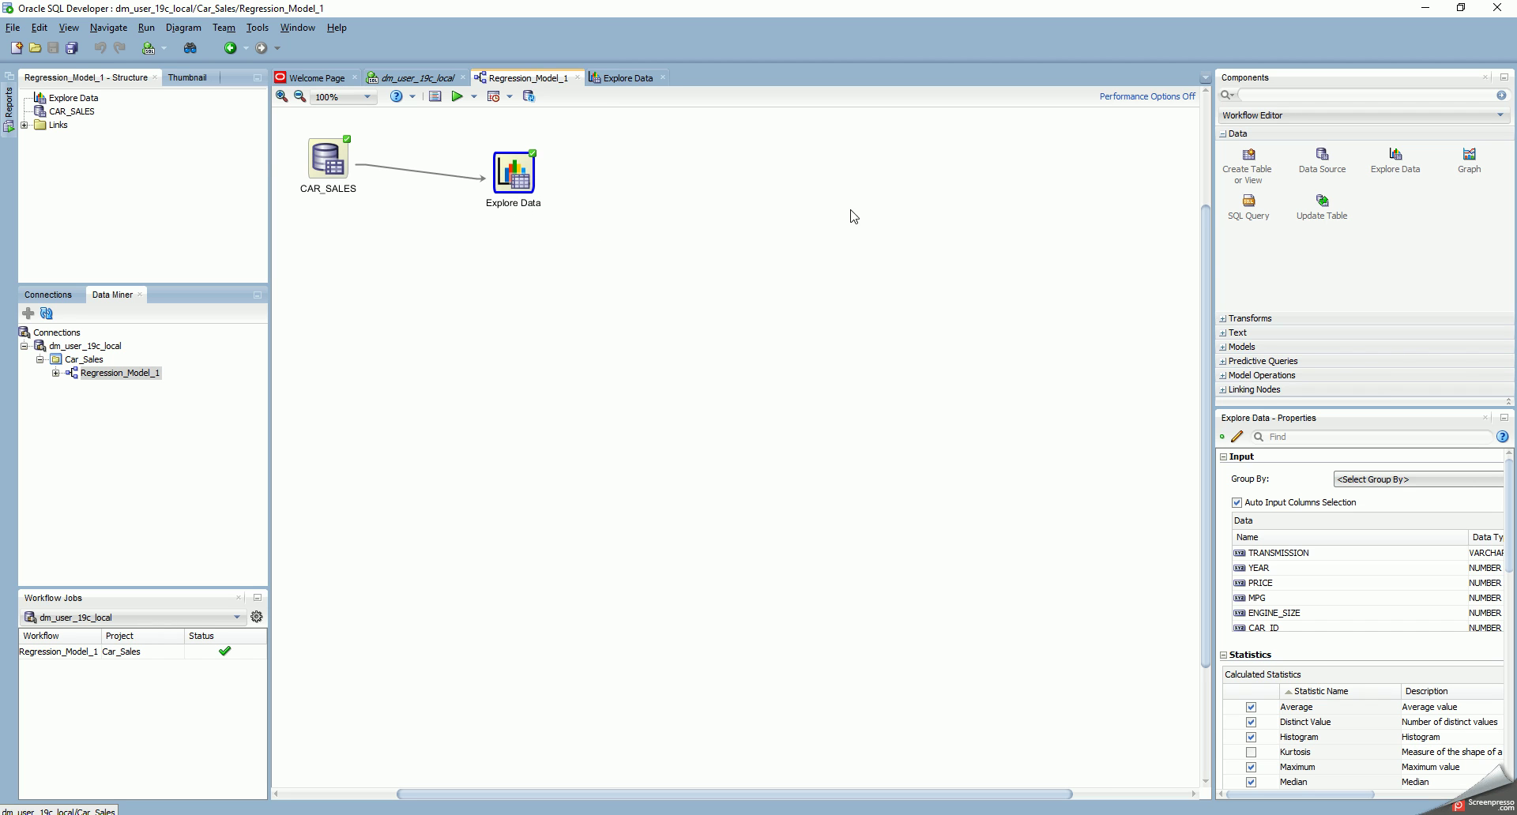
- Place a Regression build node below CAR_SALES and connect CAR_SALES to it
click(1232, 348)
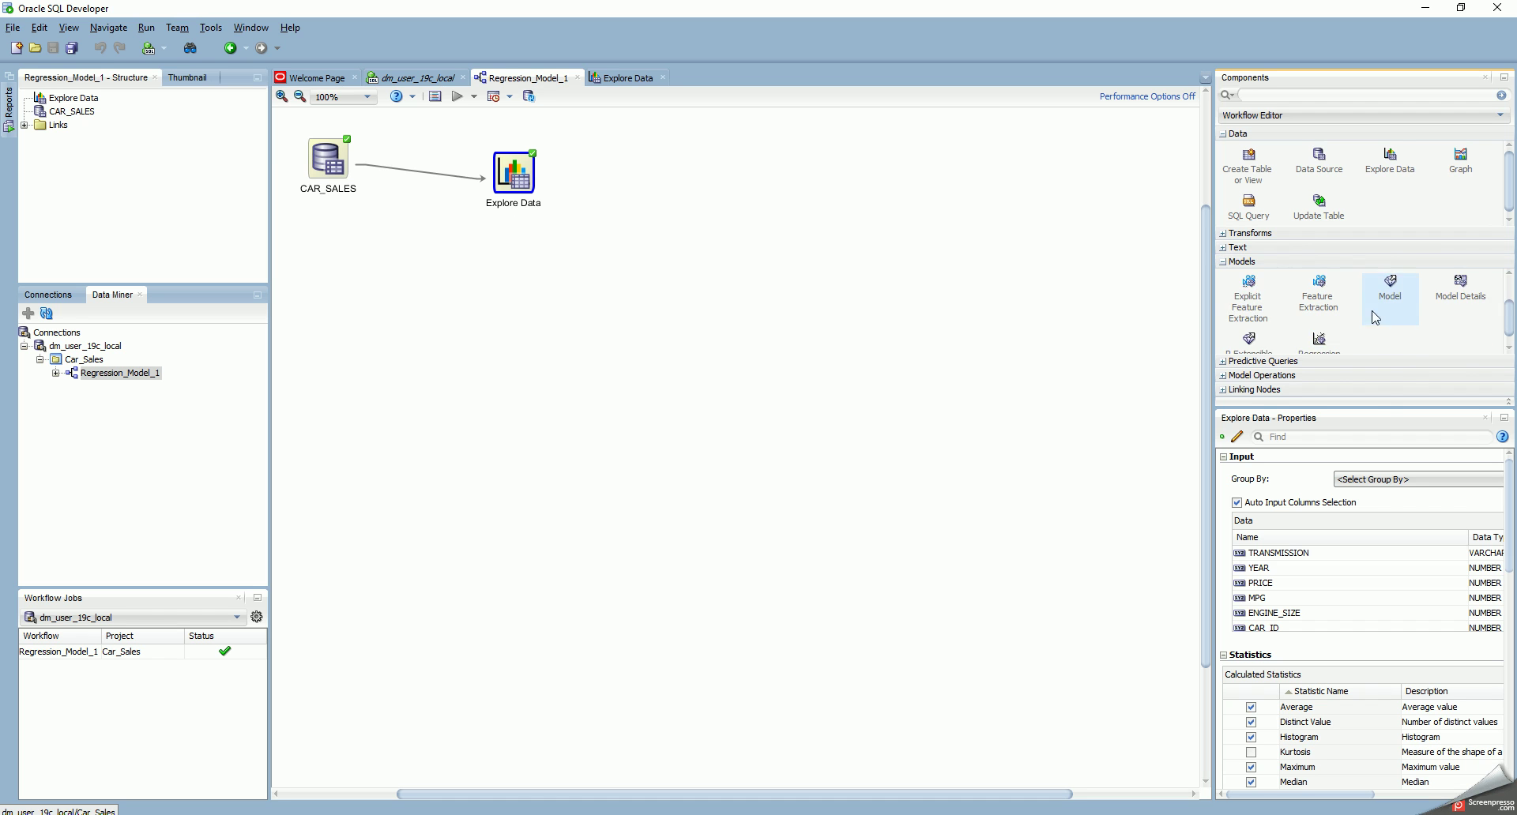
drag(1319, 339, 419, 323)
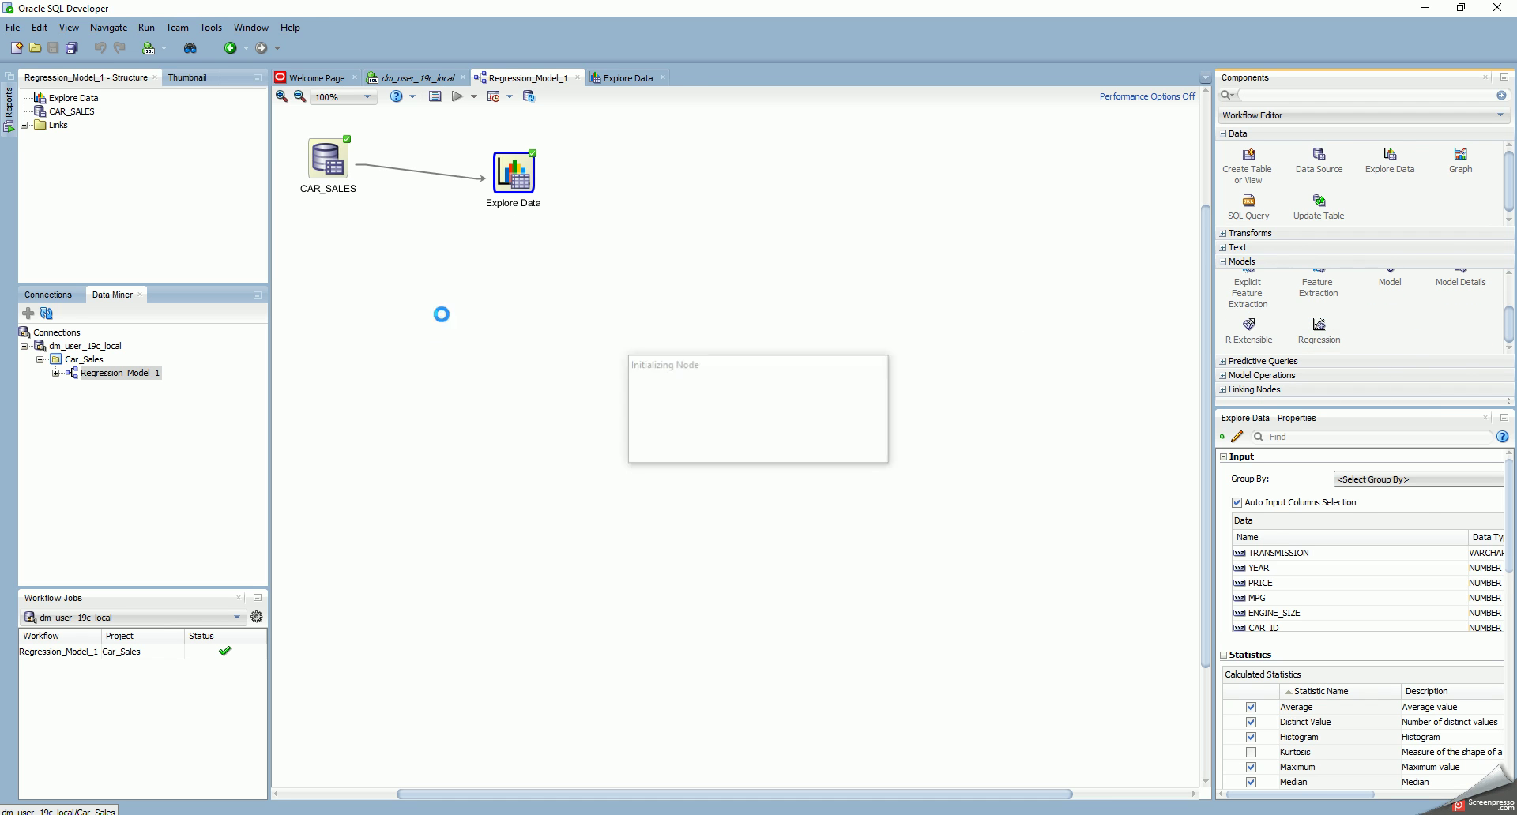
right_click(330, 156)
click(368, 161)
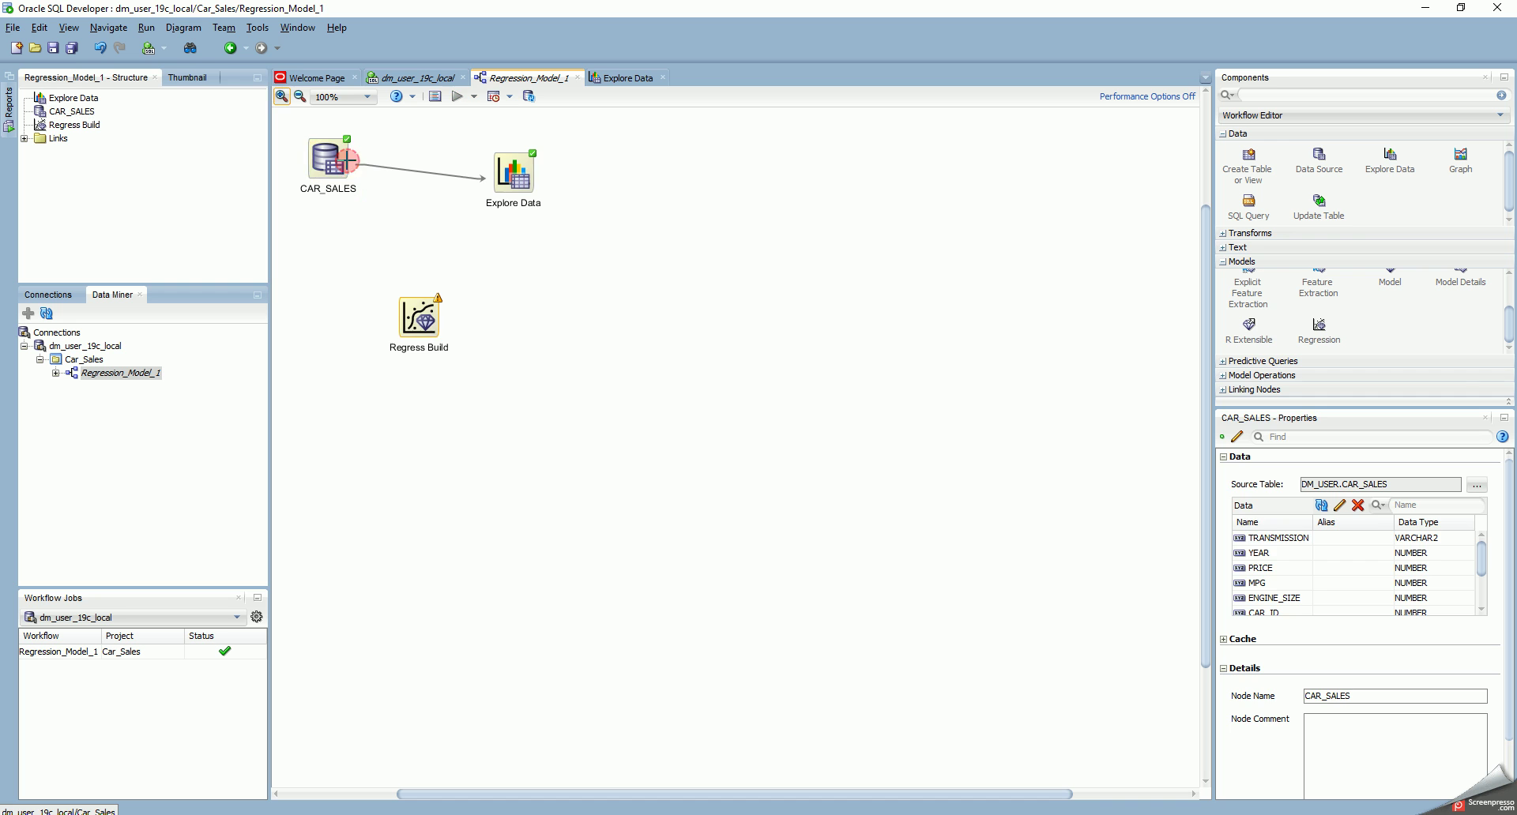
click(410, 320)
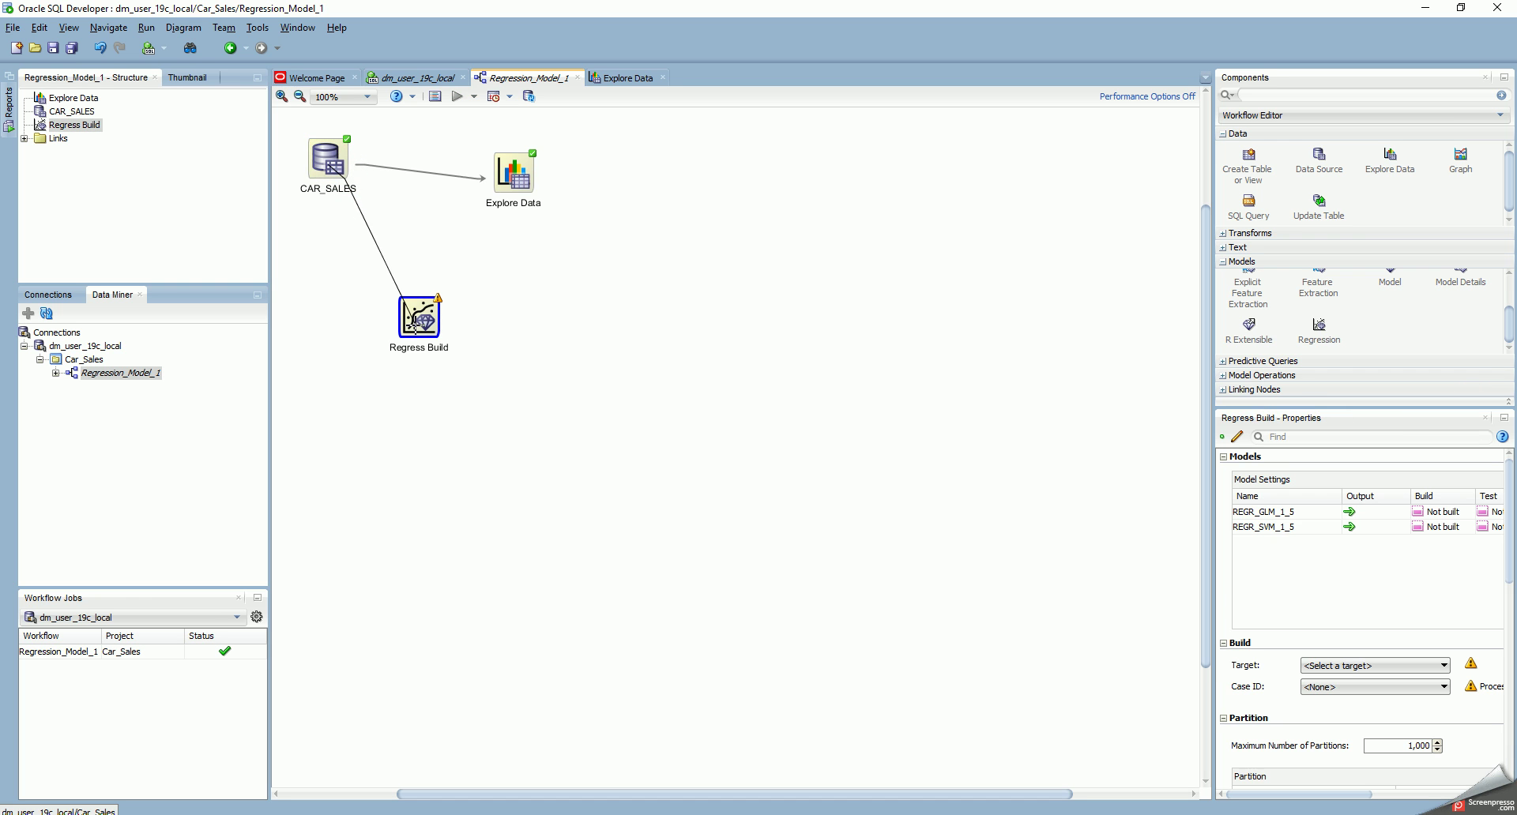
- Open the Regress Build node's settings and leave sampling turned off
double_click(417, 319)
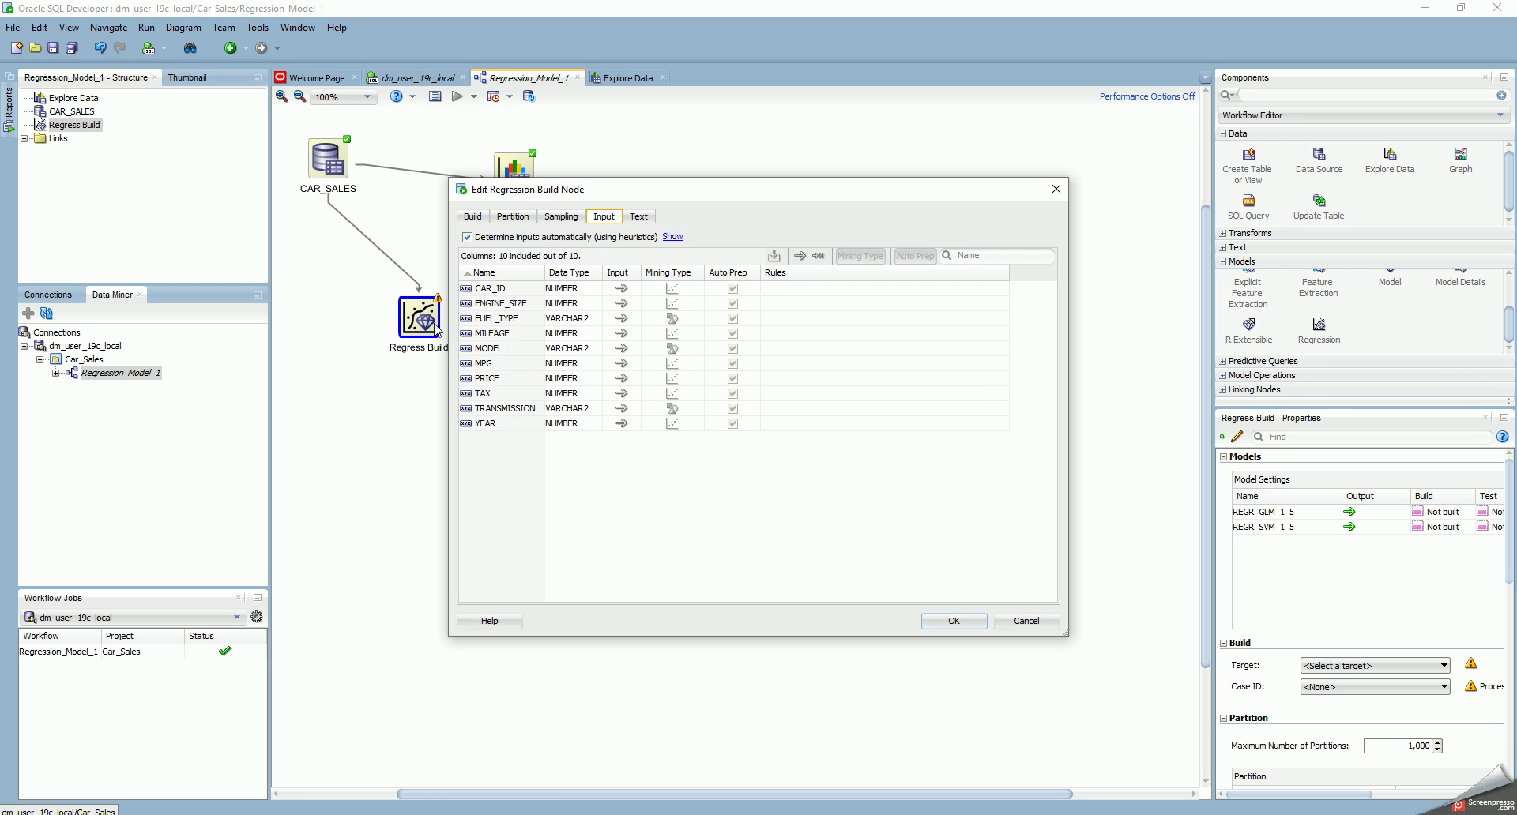
click(570, 217)
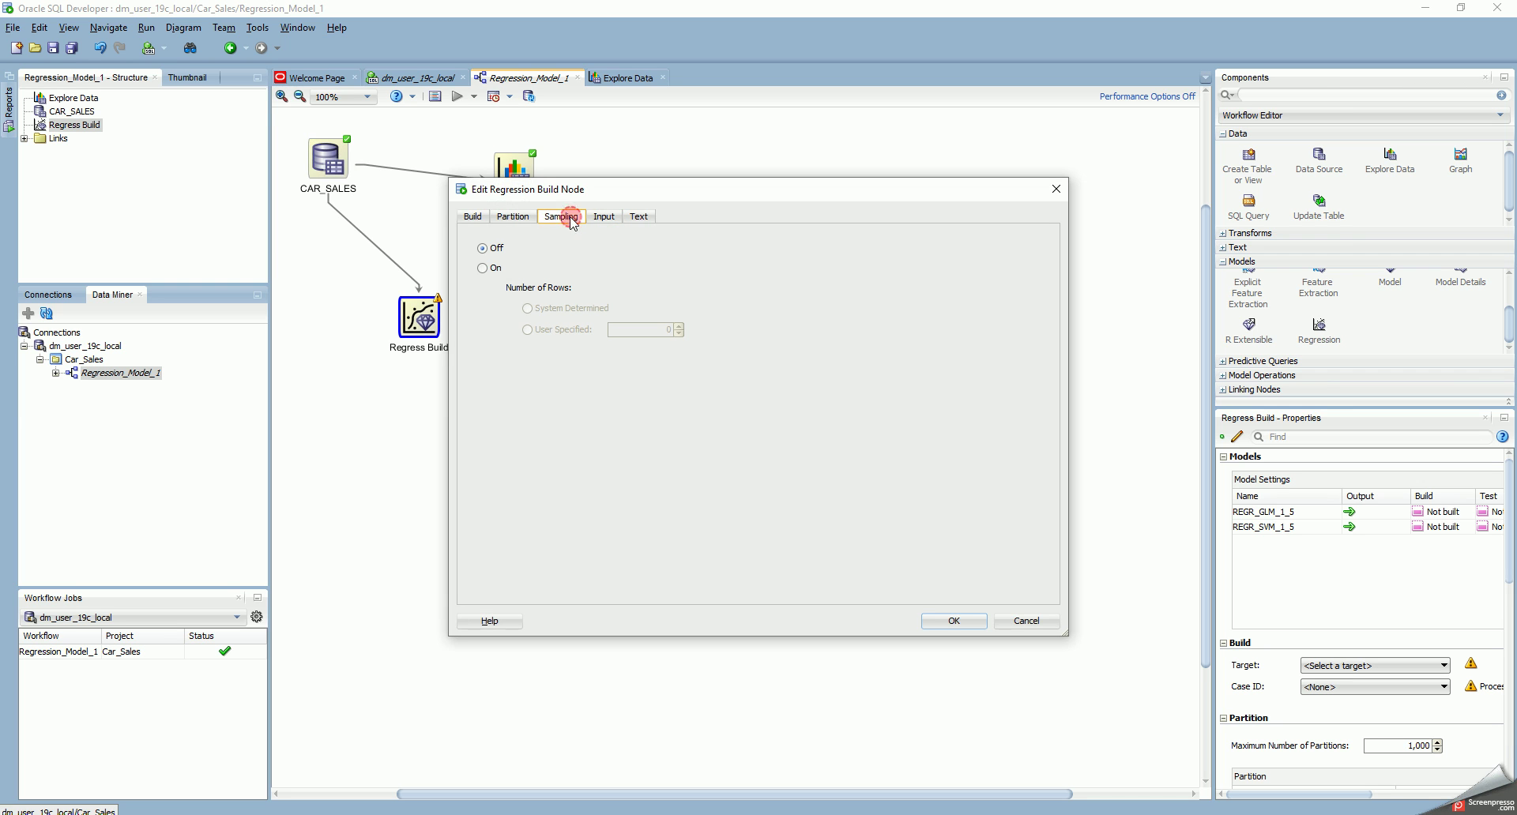
click(496, 268)
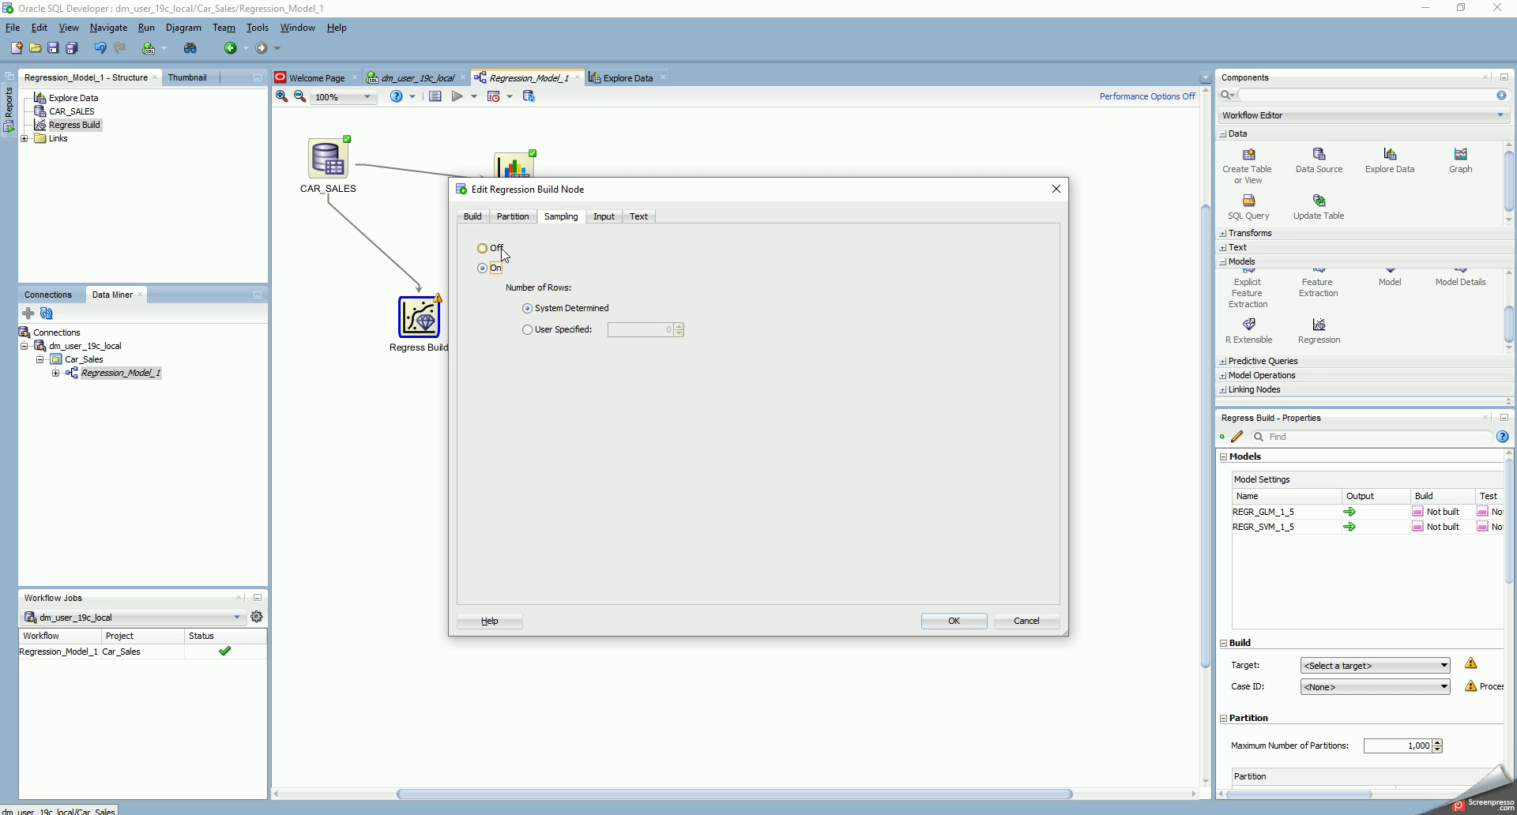
click(498, 249)
- Set PRICE as target, CAR_ID as case ID, and delete the SVM model specification
click(473, 216)
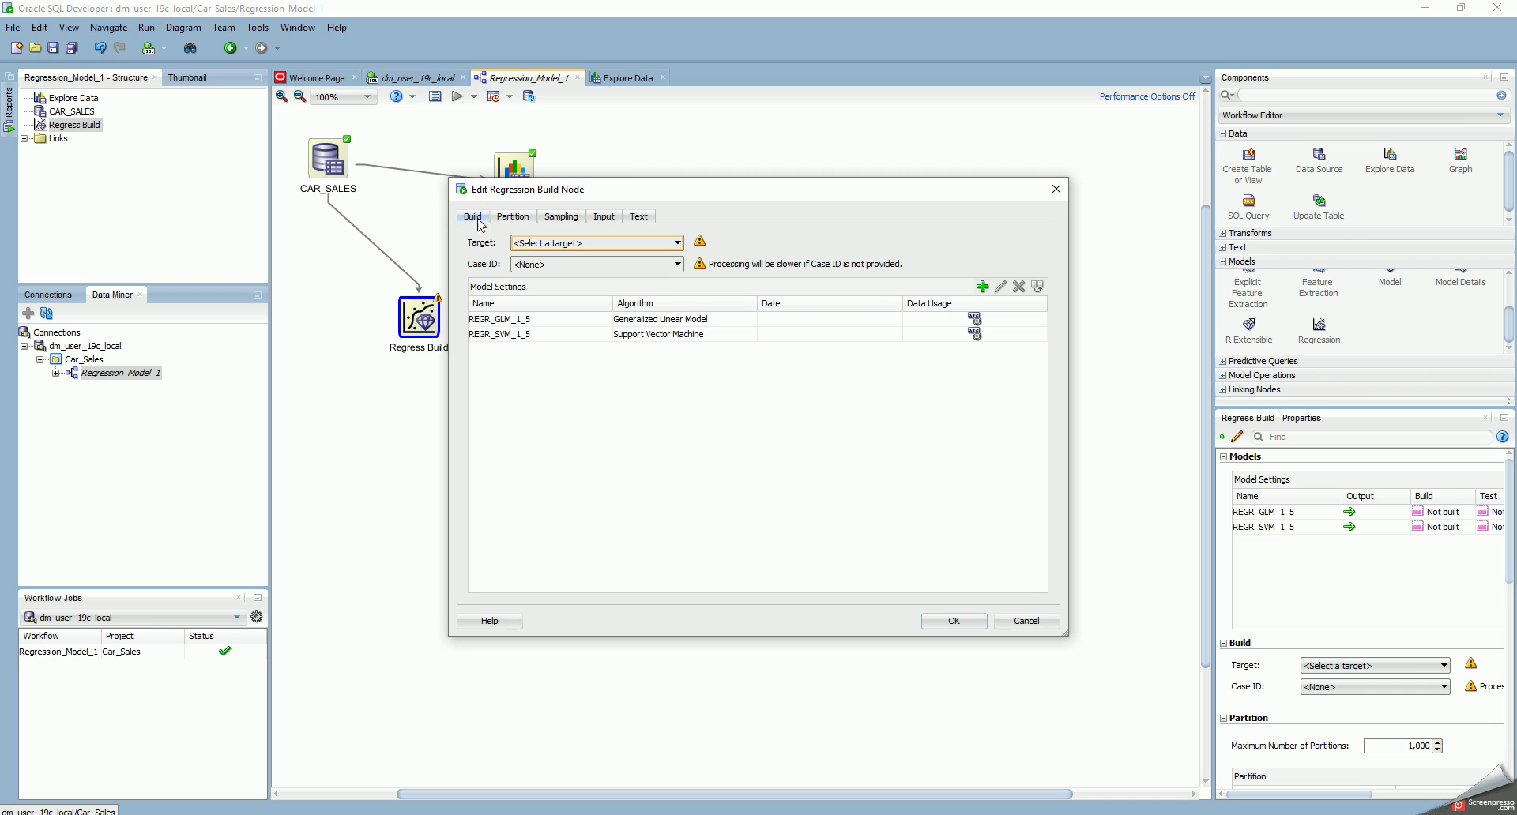
click(545, 246)
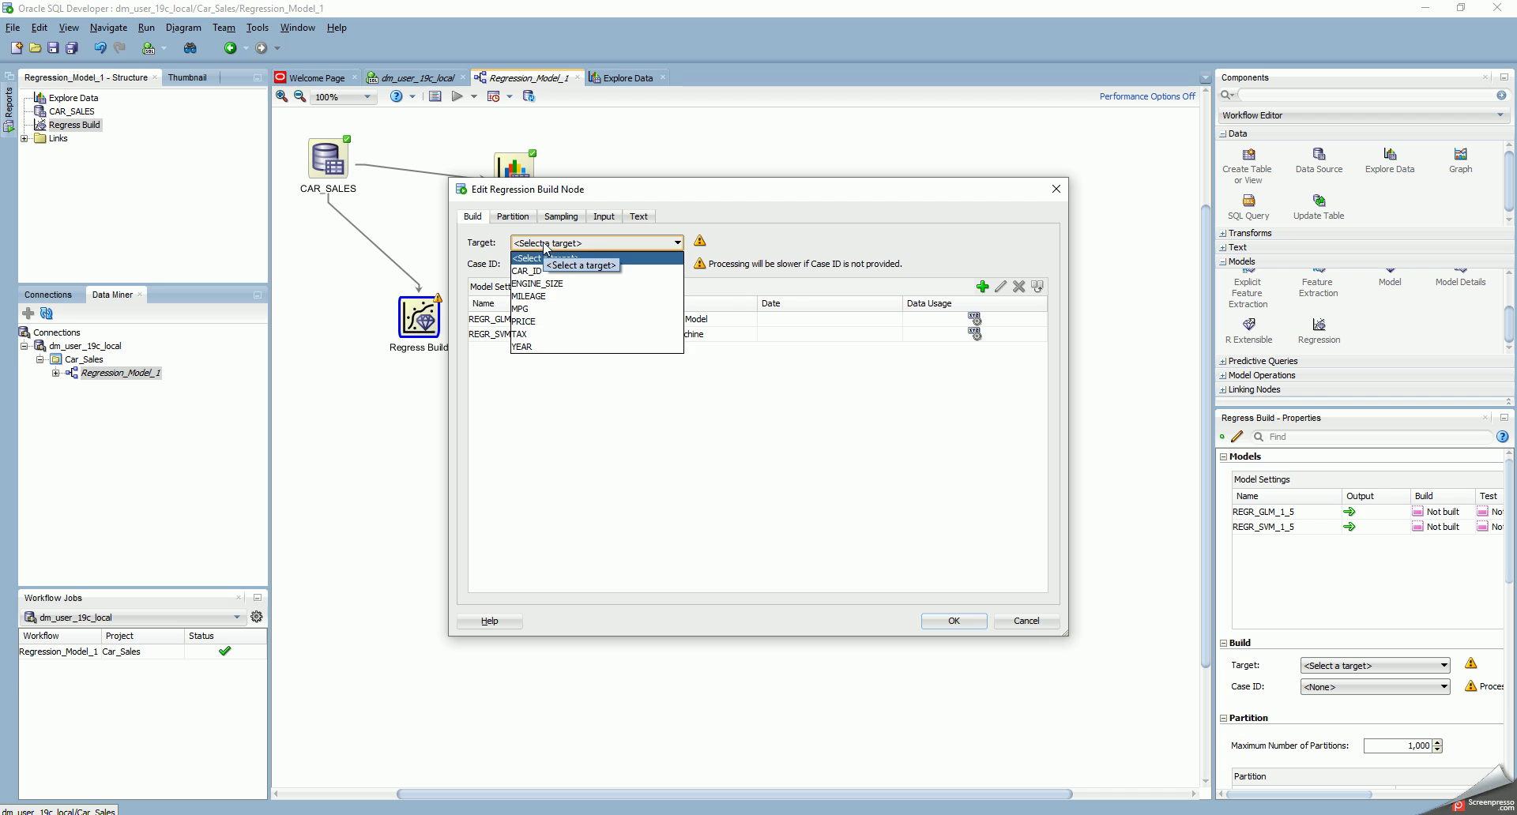
click(549, 322)
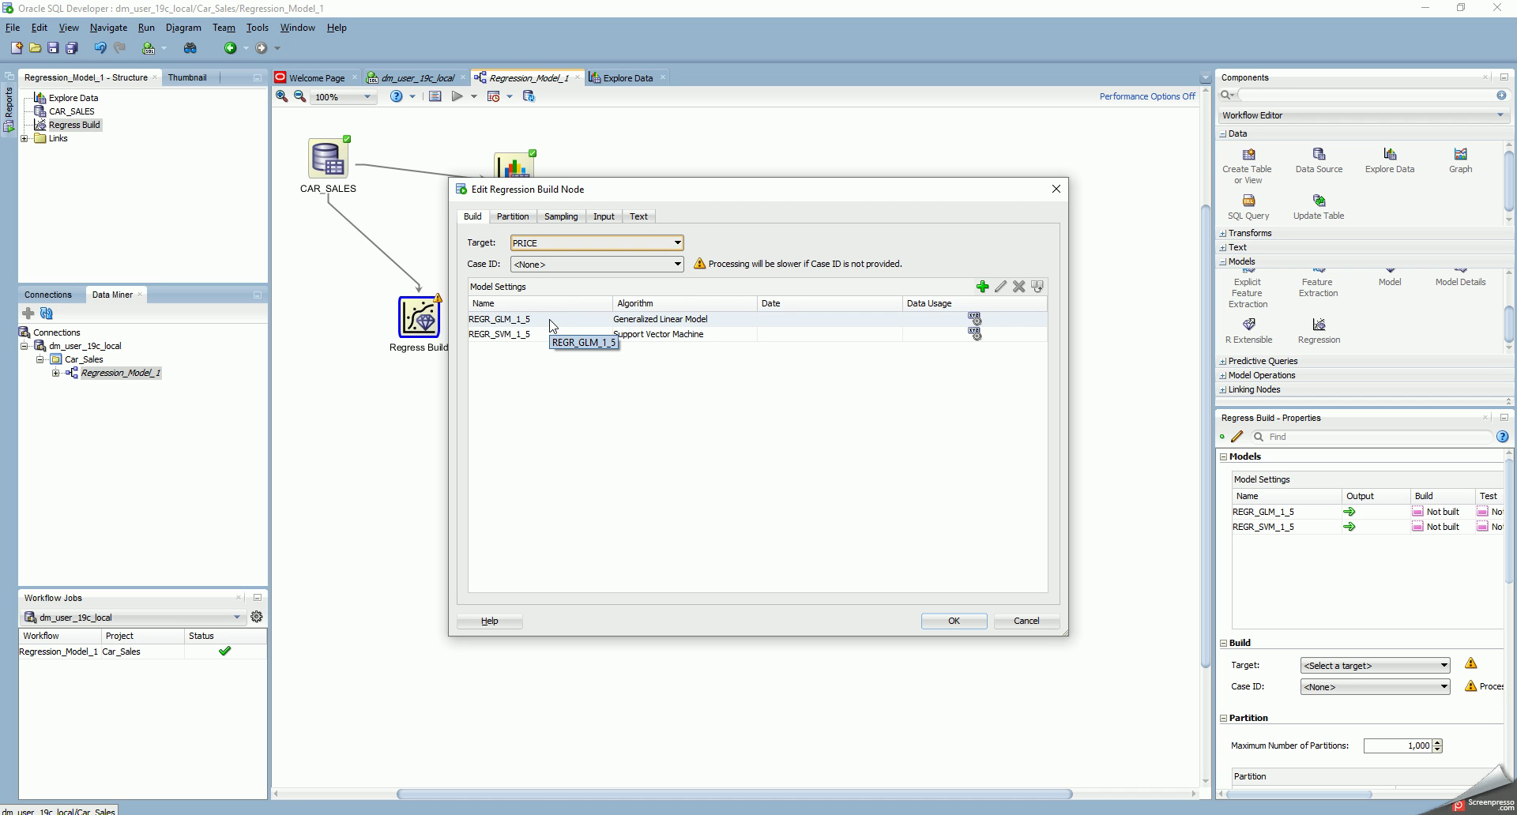
click(577, 264)
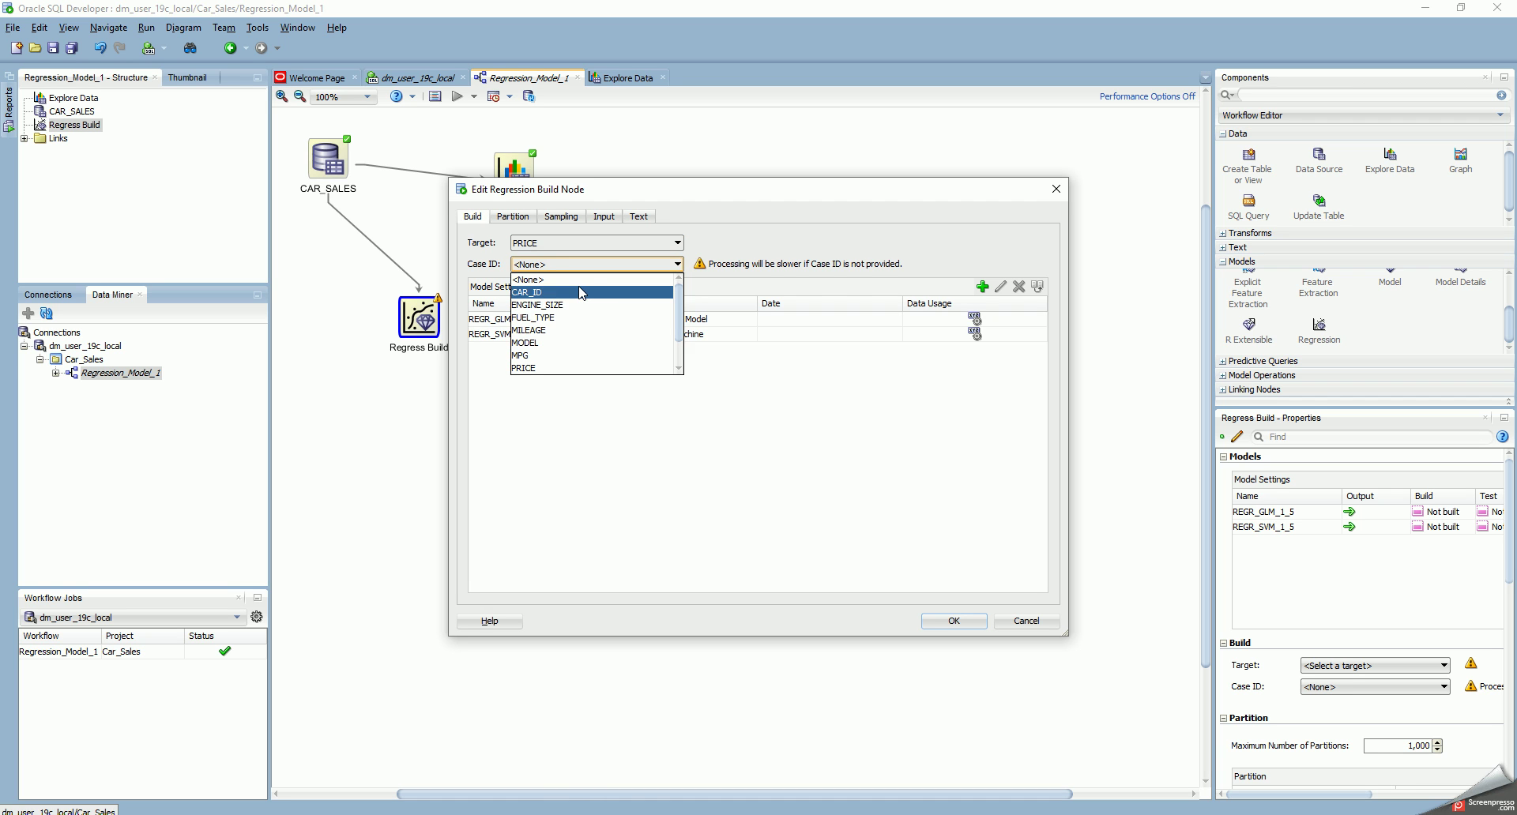
click(582, 292)
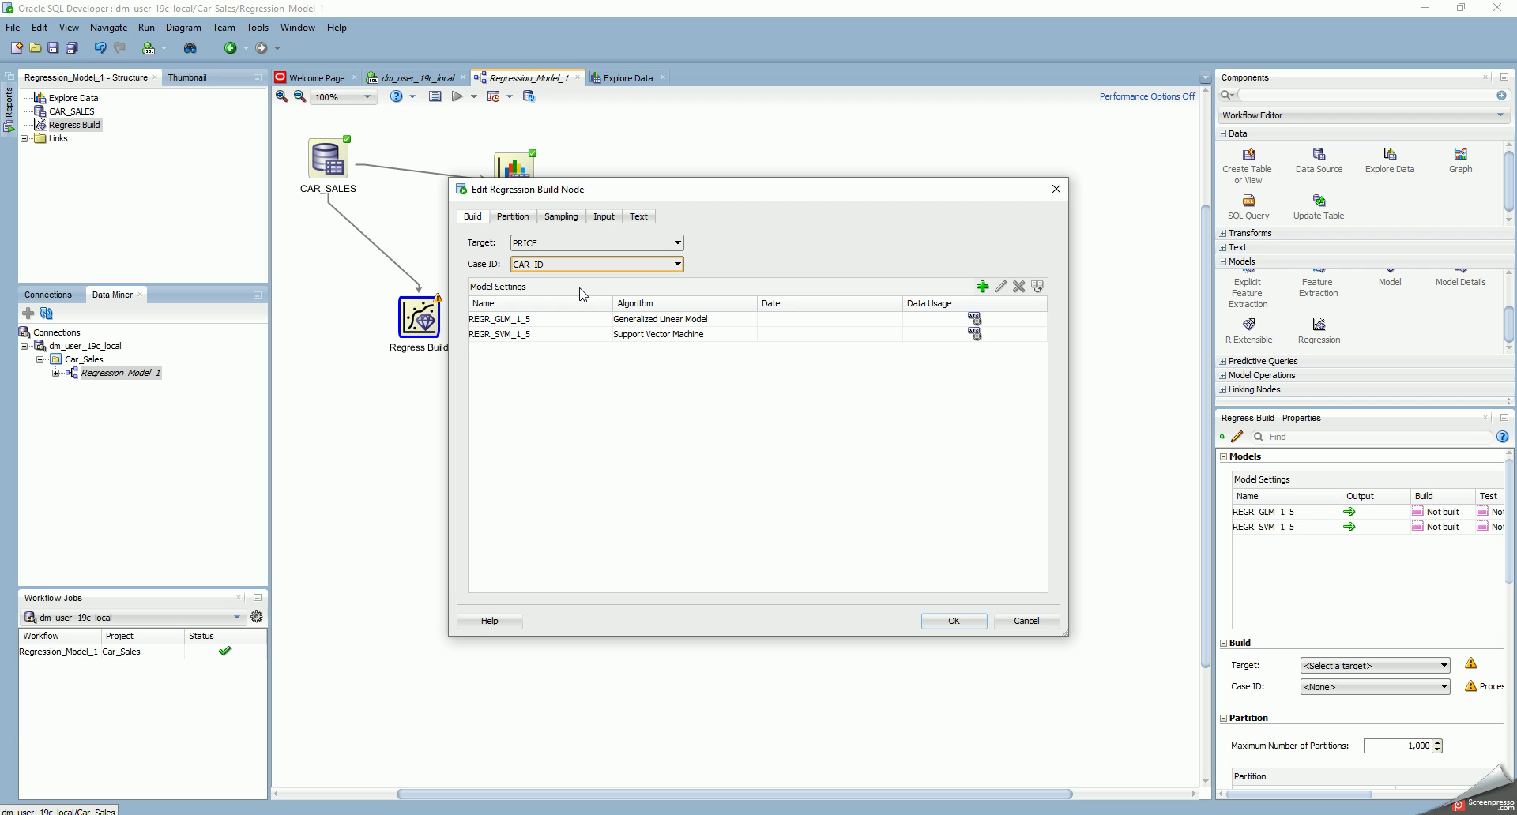
click(553, 334)
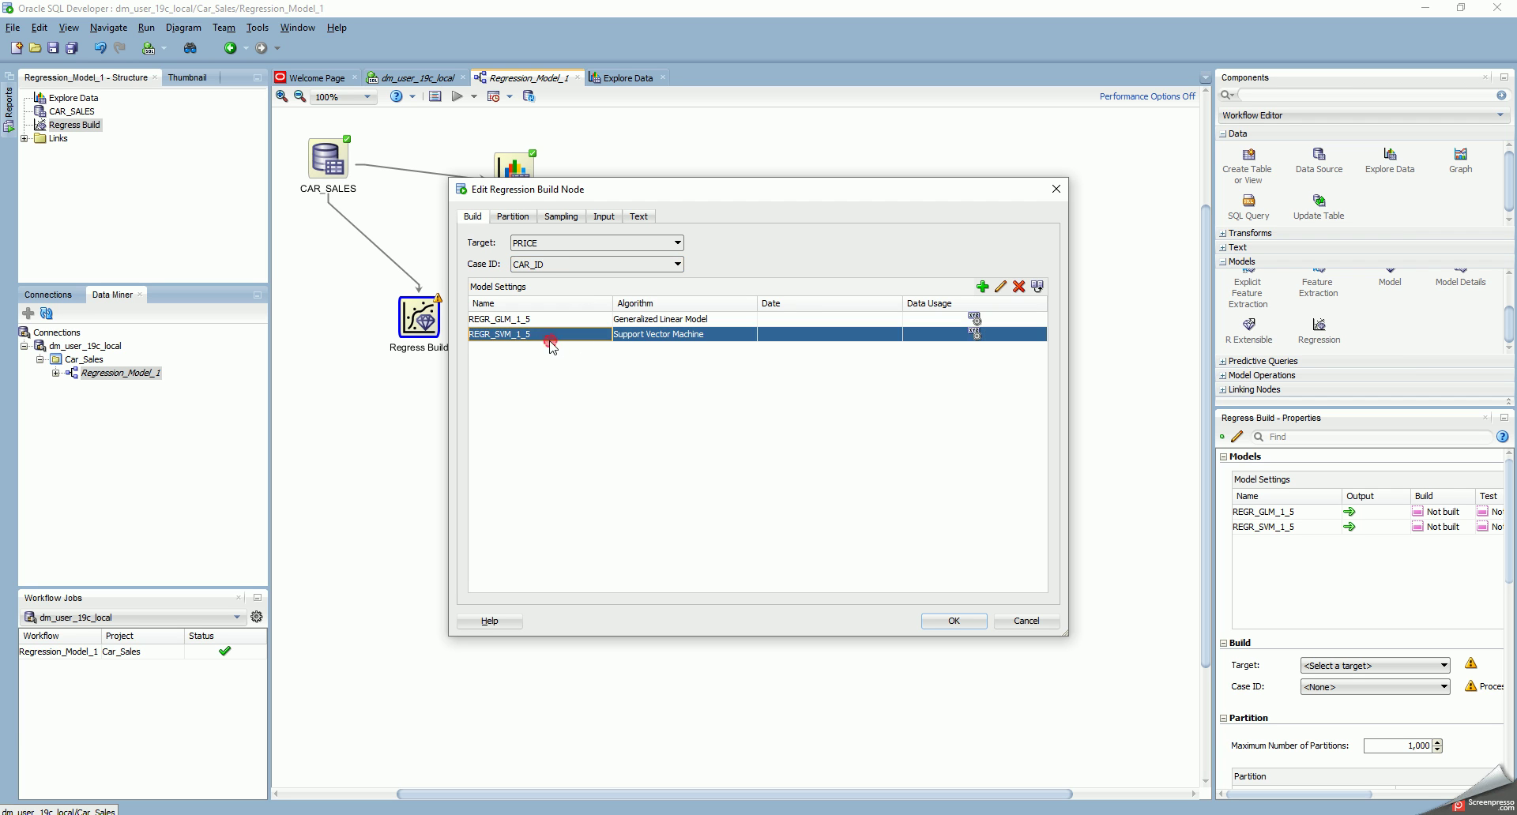
click(1019, 287)
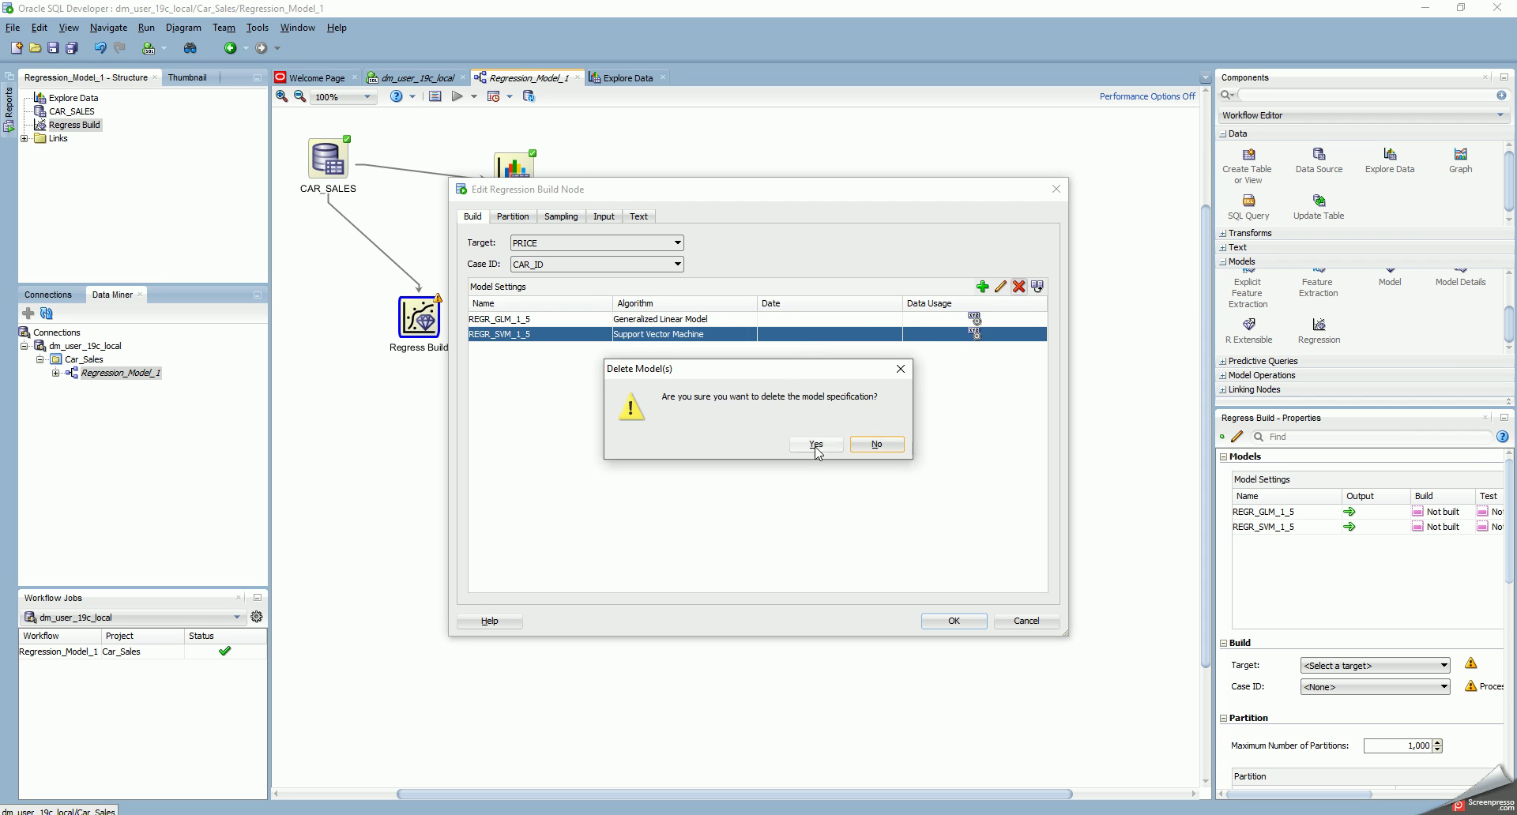
click(814, 447)
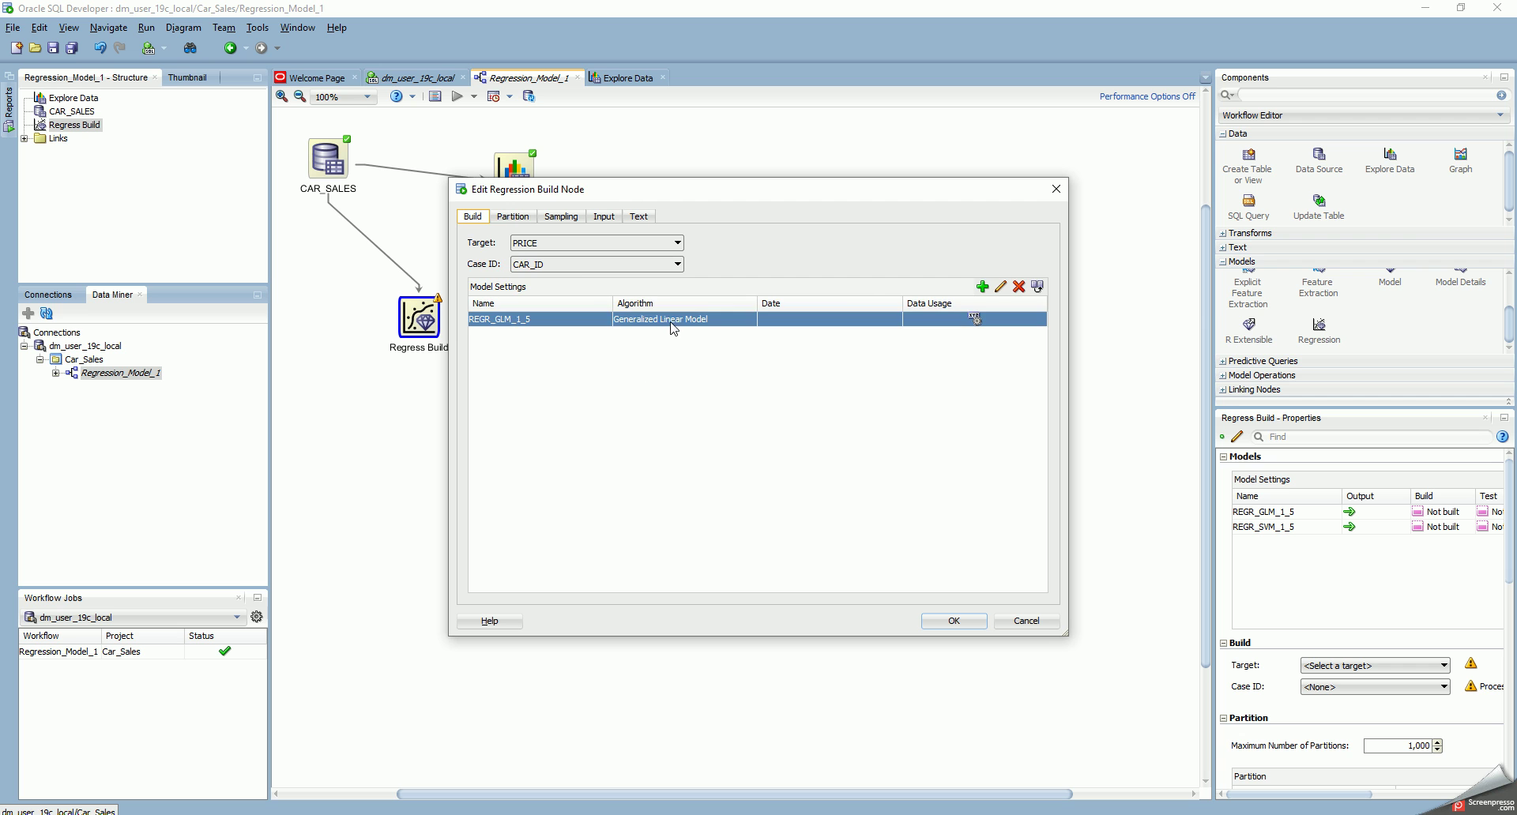
- Turn off automatic input selection and set ENGINE_SIZE, MODEL and TAX inputs to Ignore
click(513, 217)
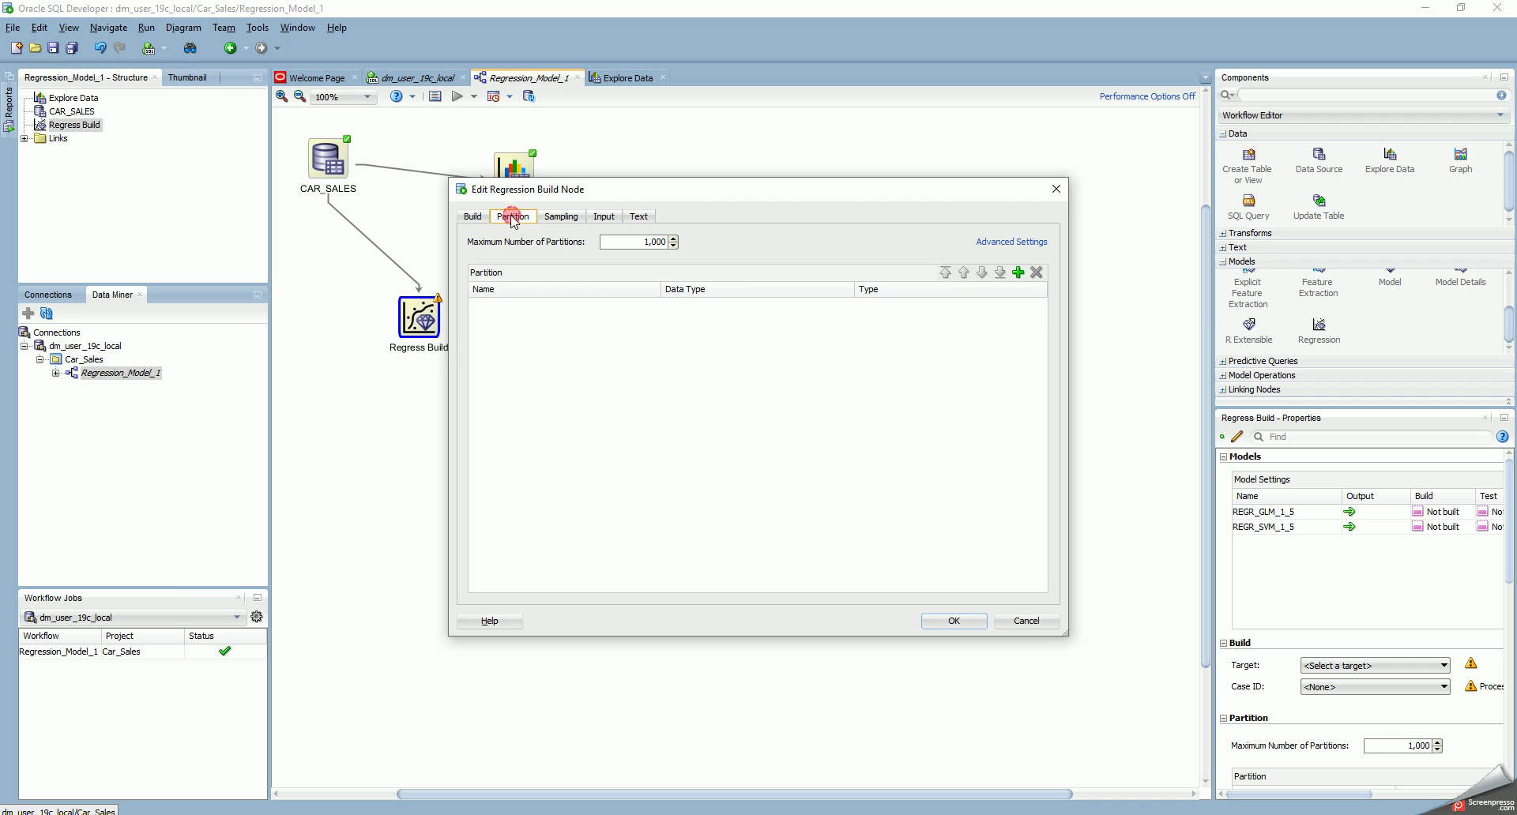
click(563, 218)
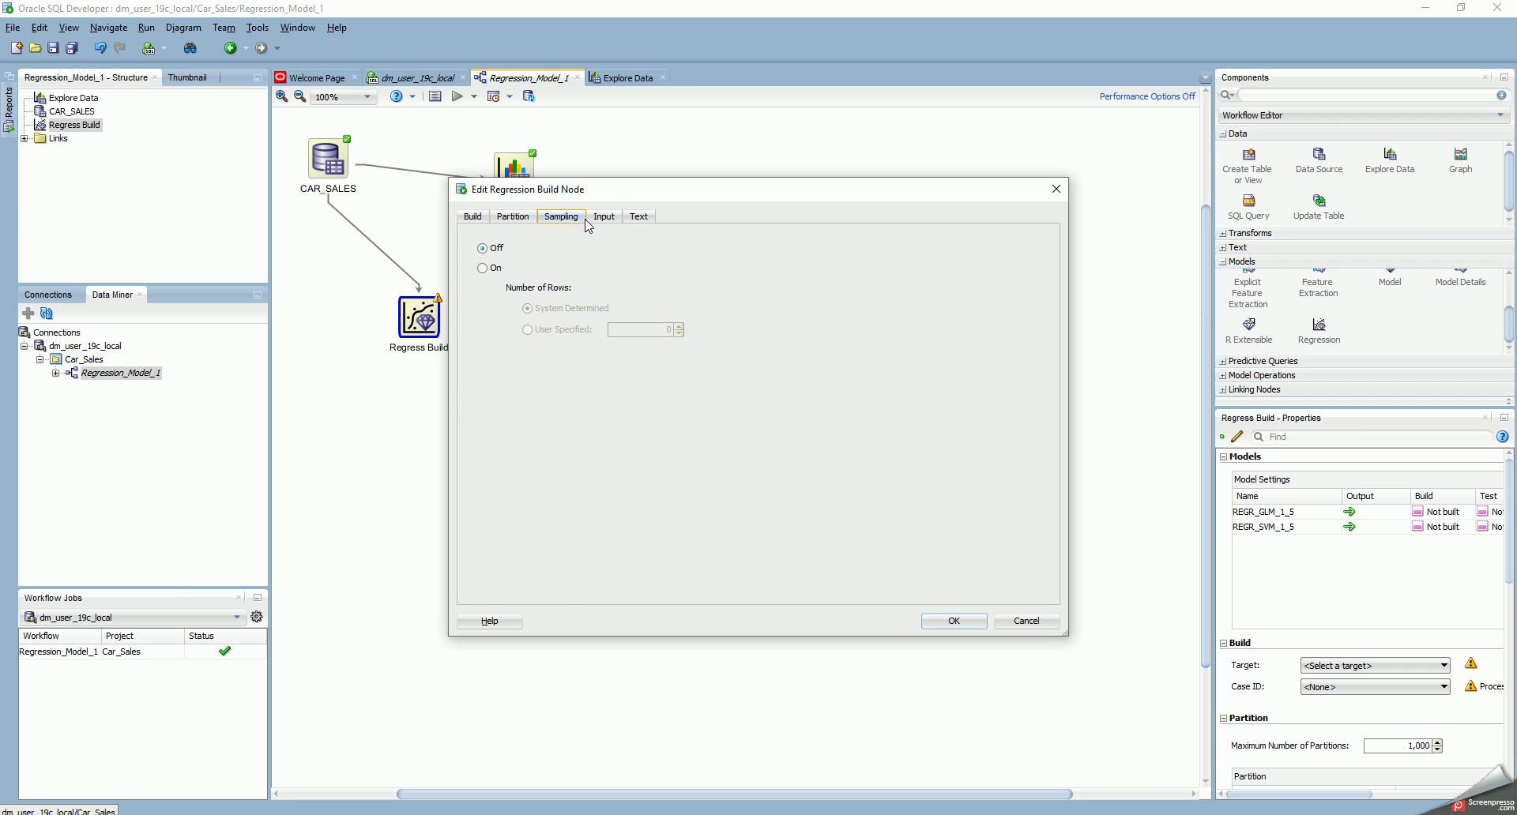
click(602, 216)
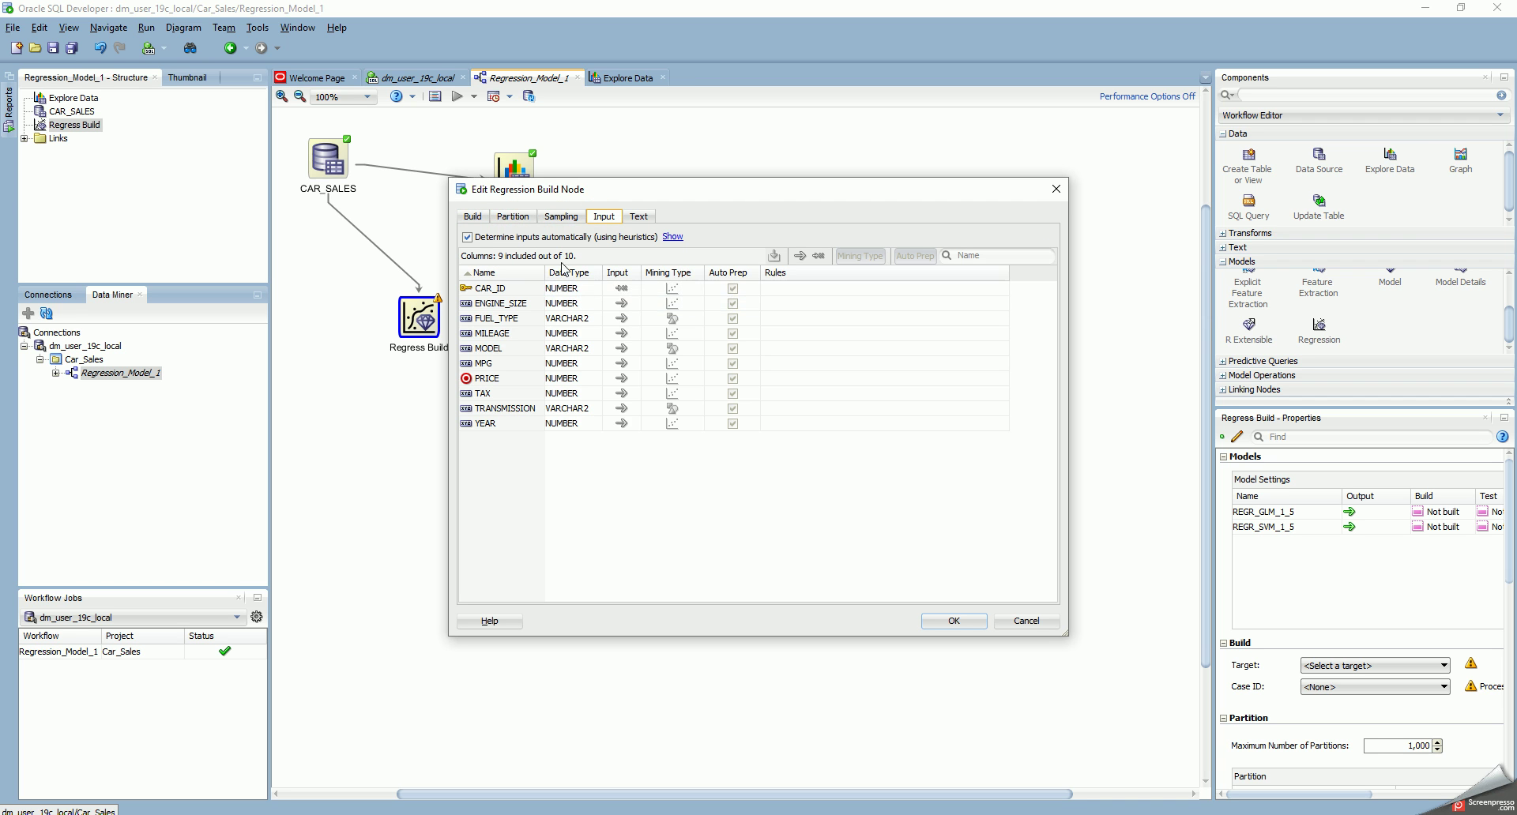
click(467, 237)
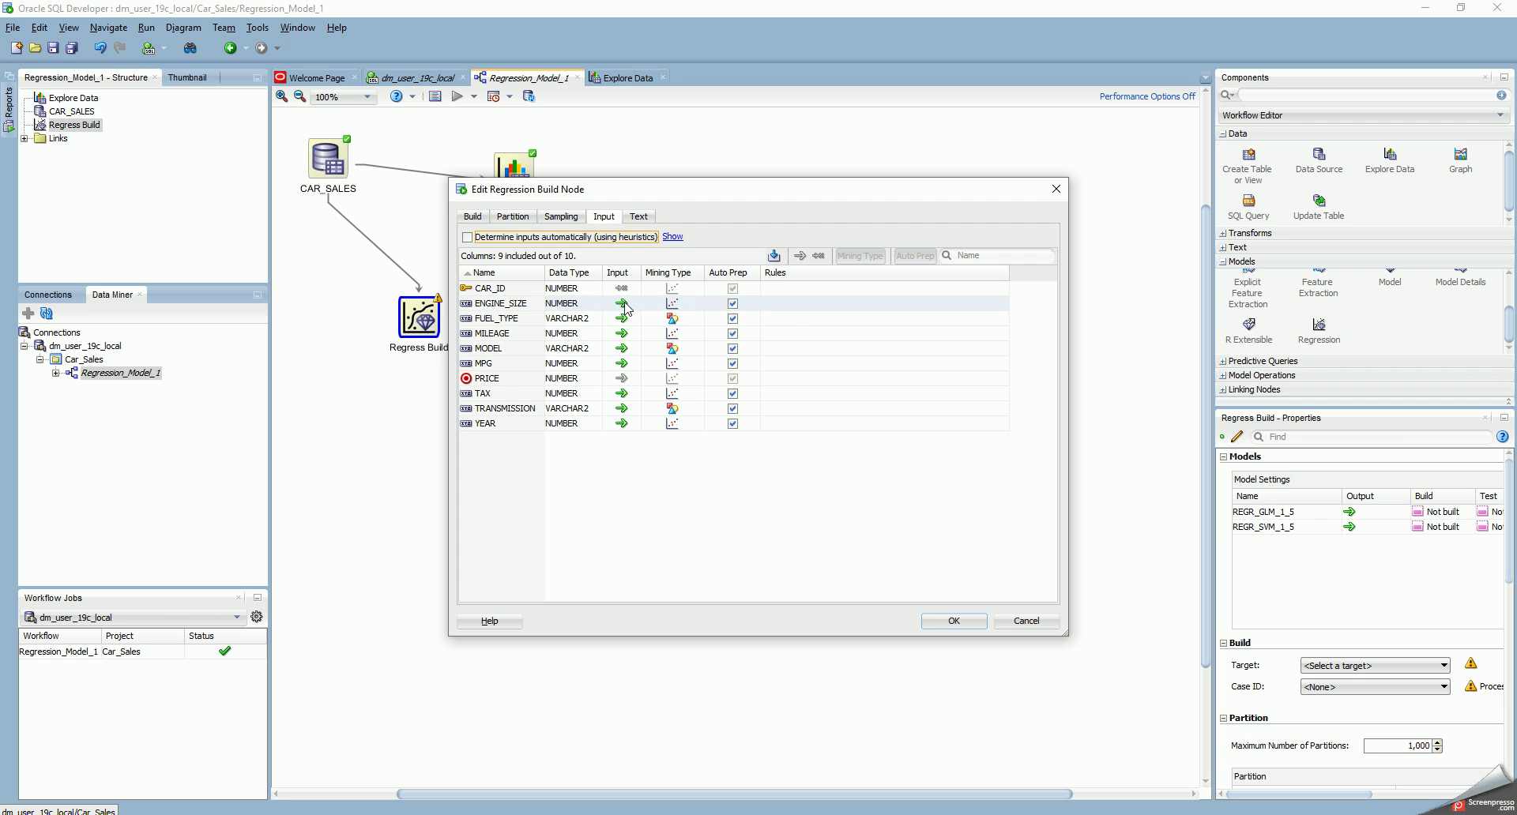
click(622, 304)
click(631, 333)
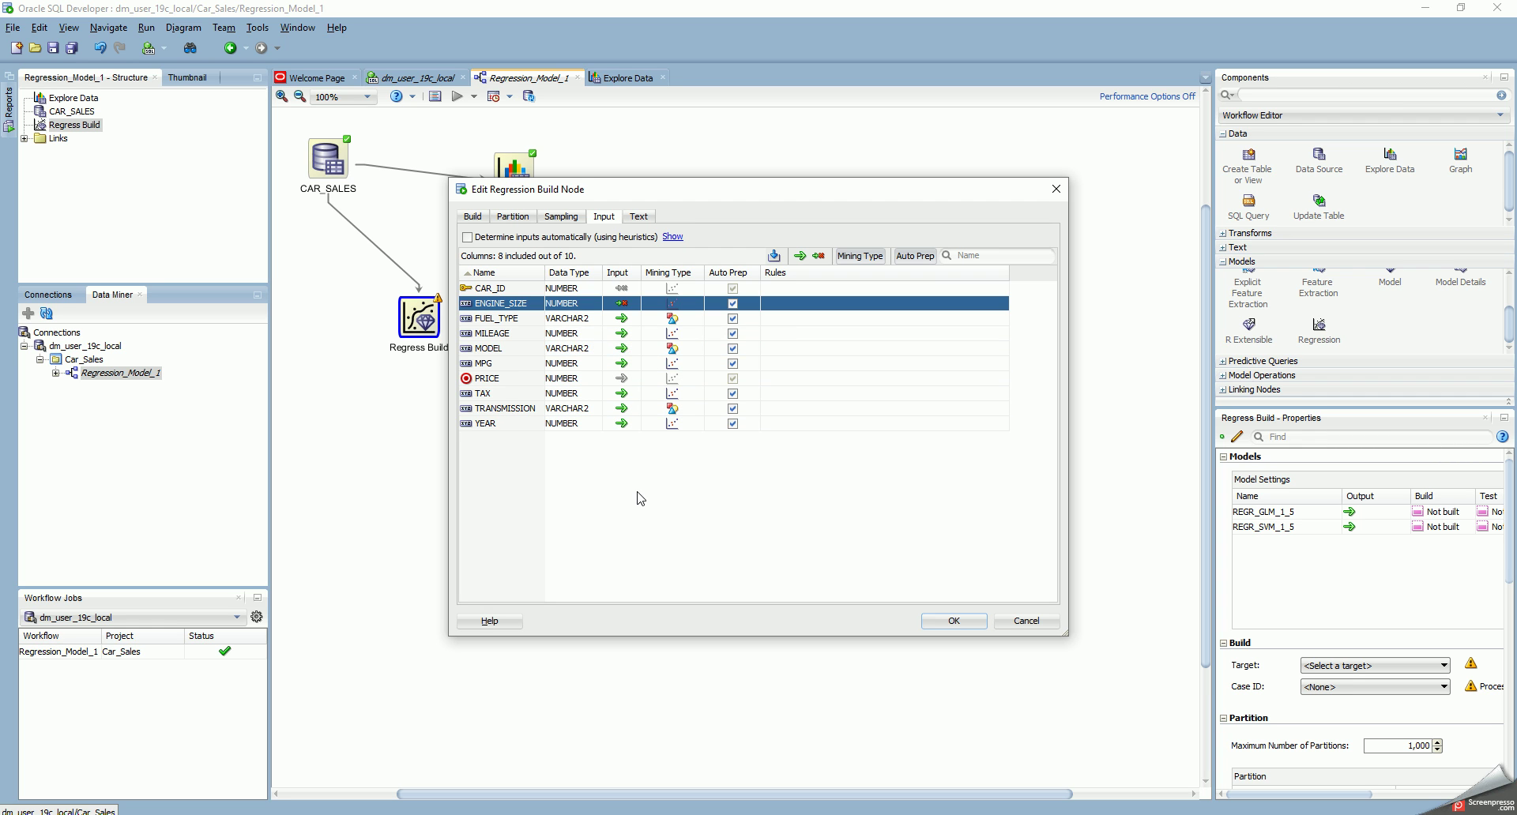
click(624, 353)
click(637, 378)
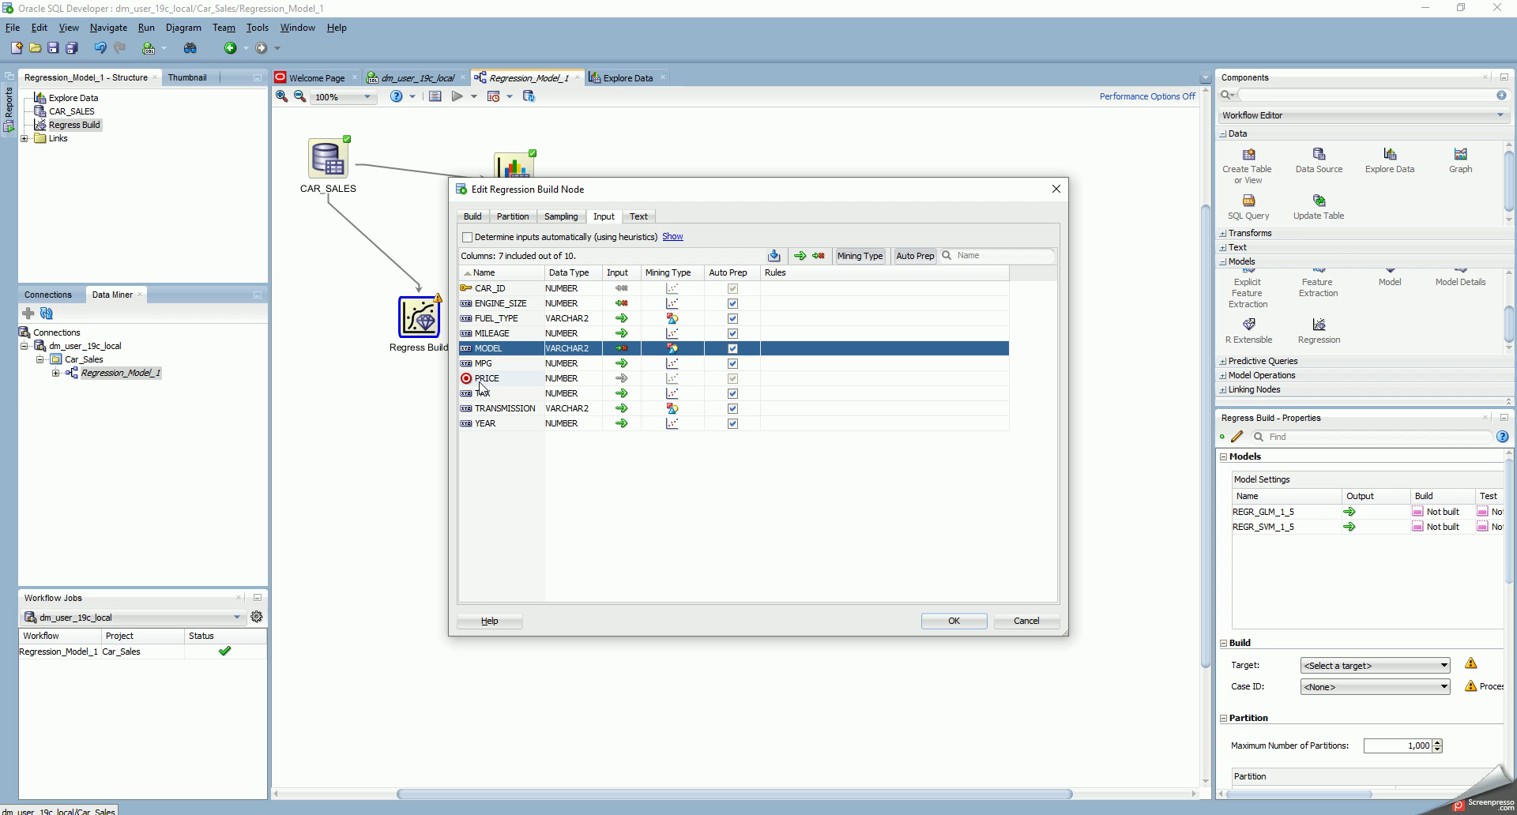
click(622, 393)
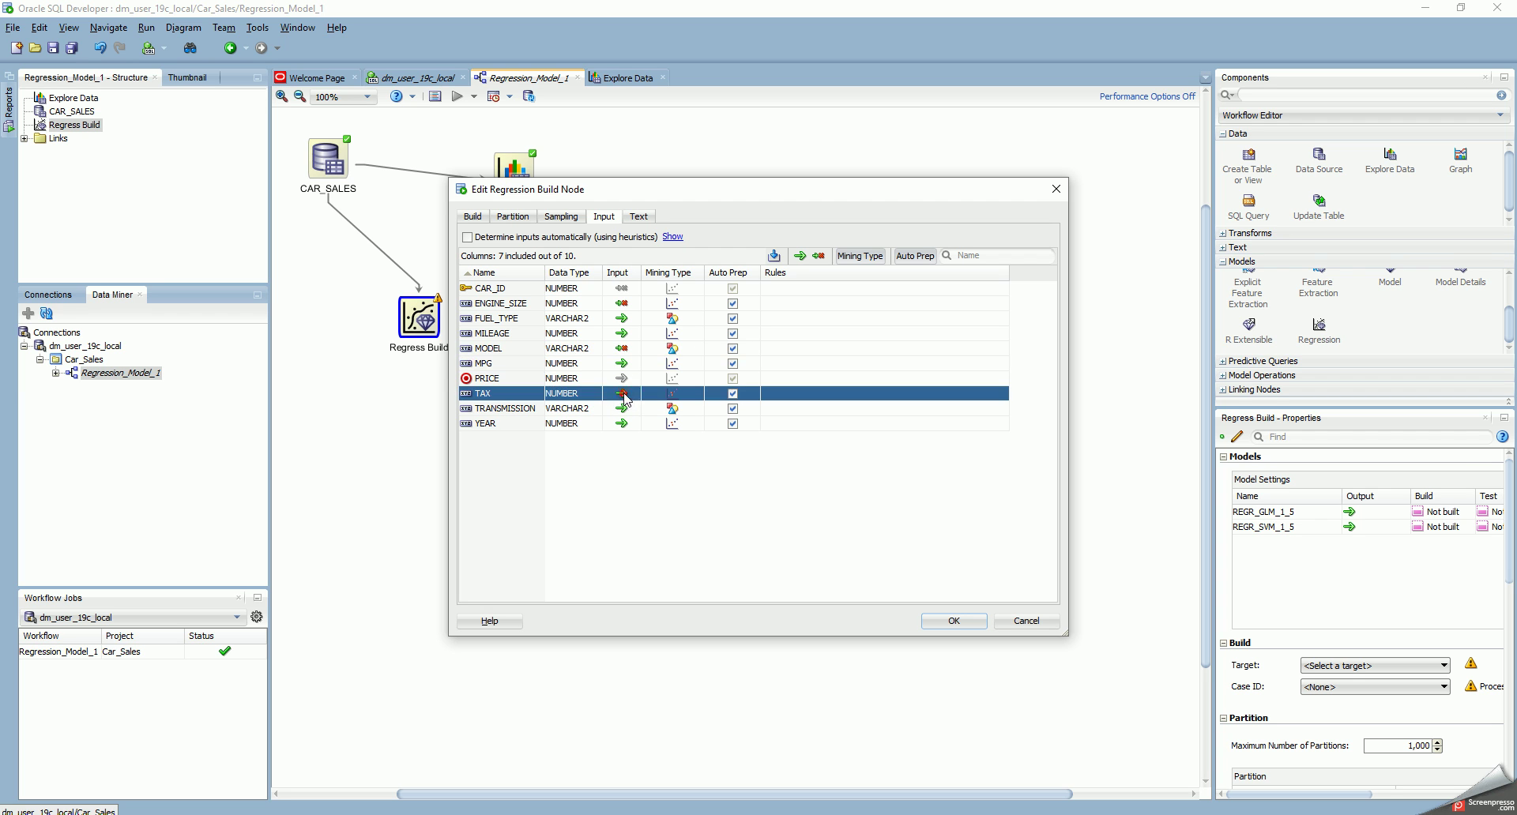
click(623, 394)
click(635, 424)
click(570, 222)
click(515, 219)
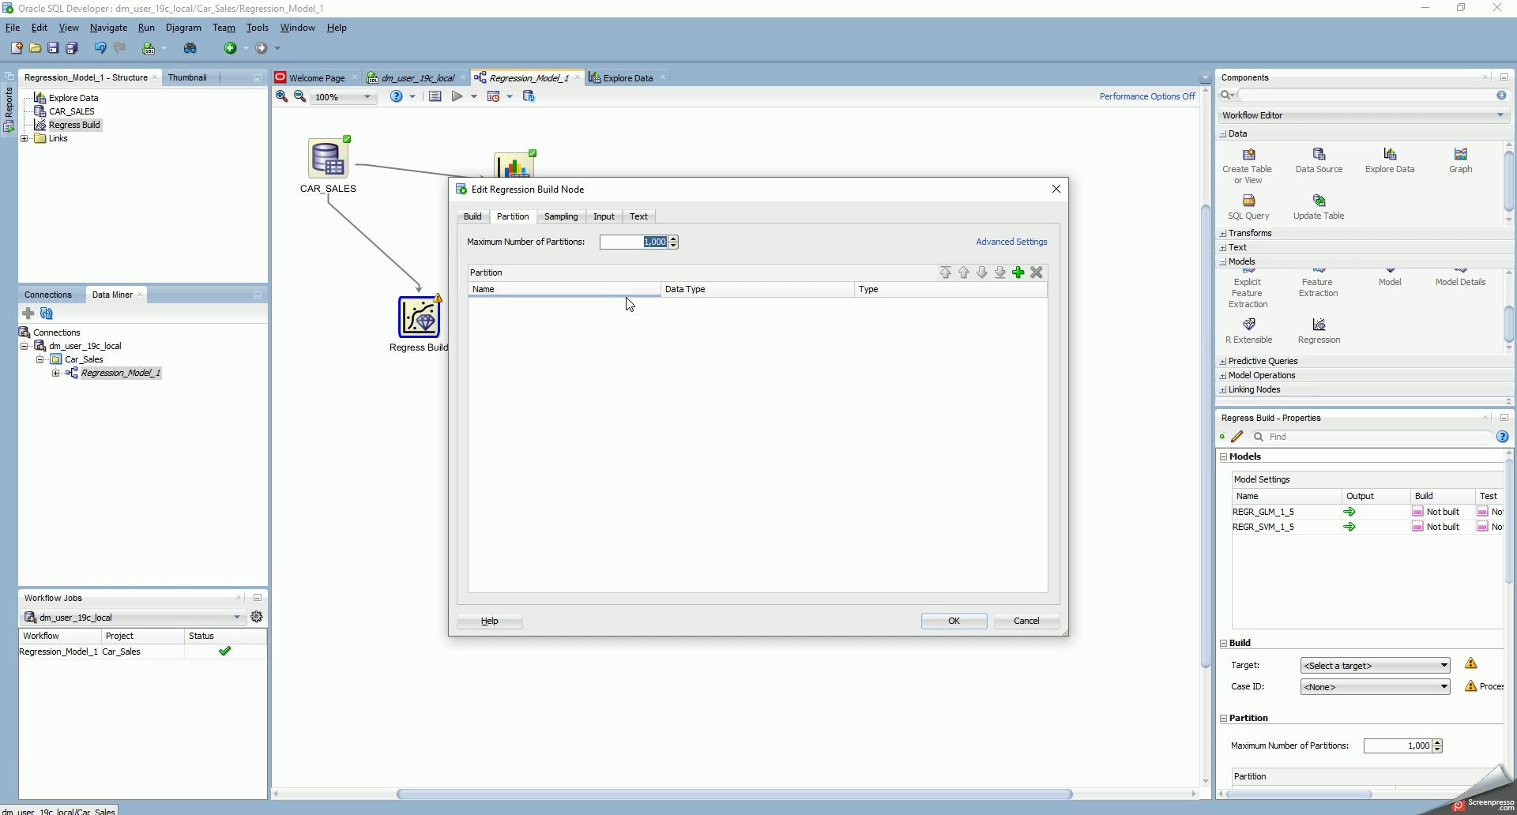
click(1018, 273)
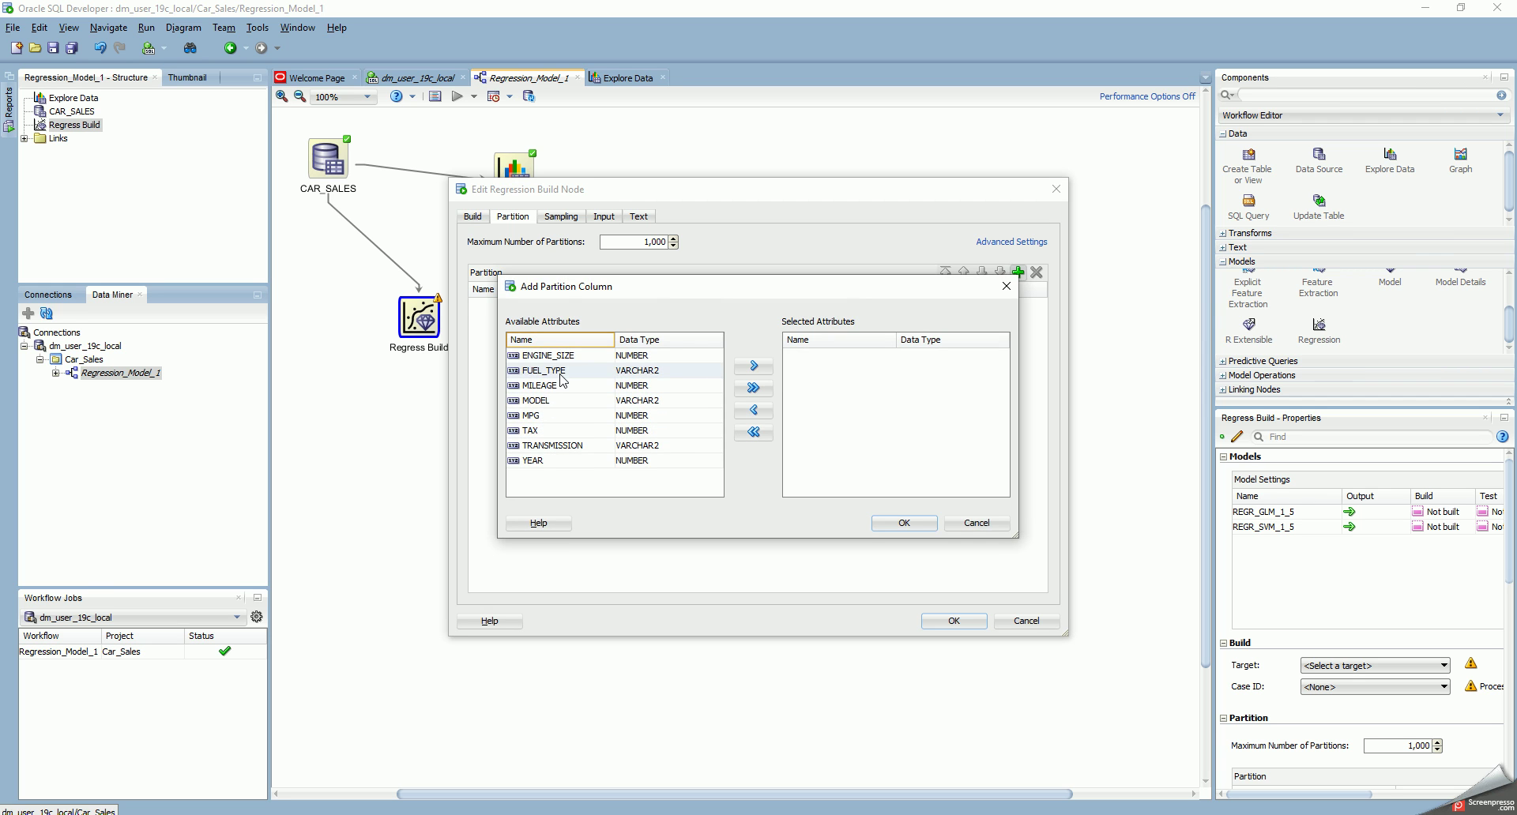
click(976, 523)
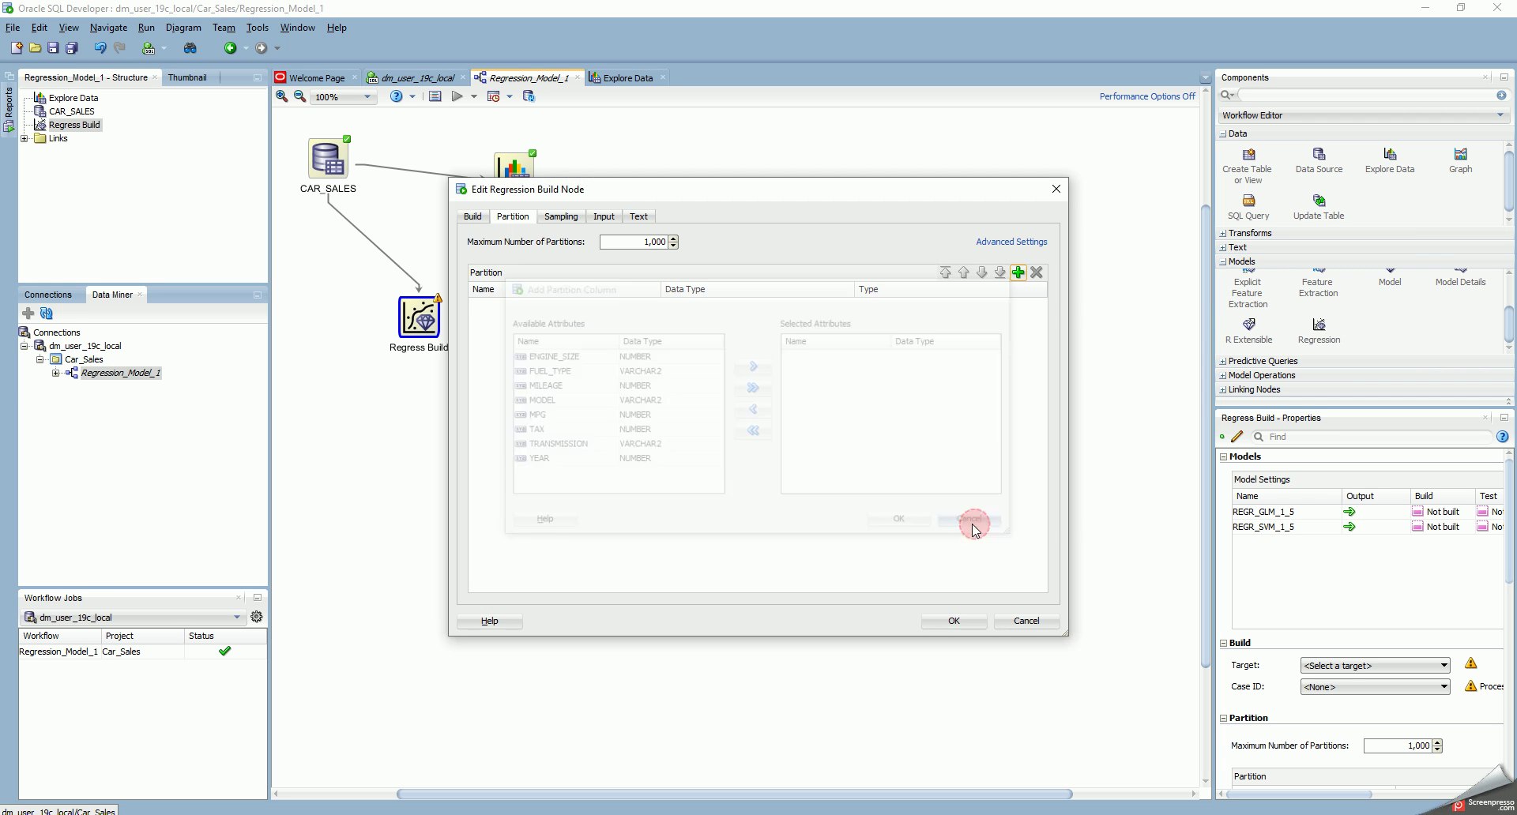
click(473, 219)
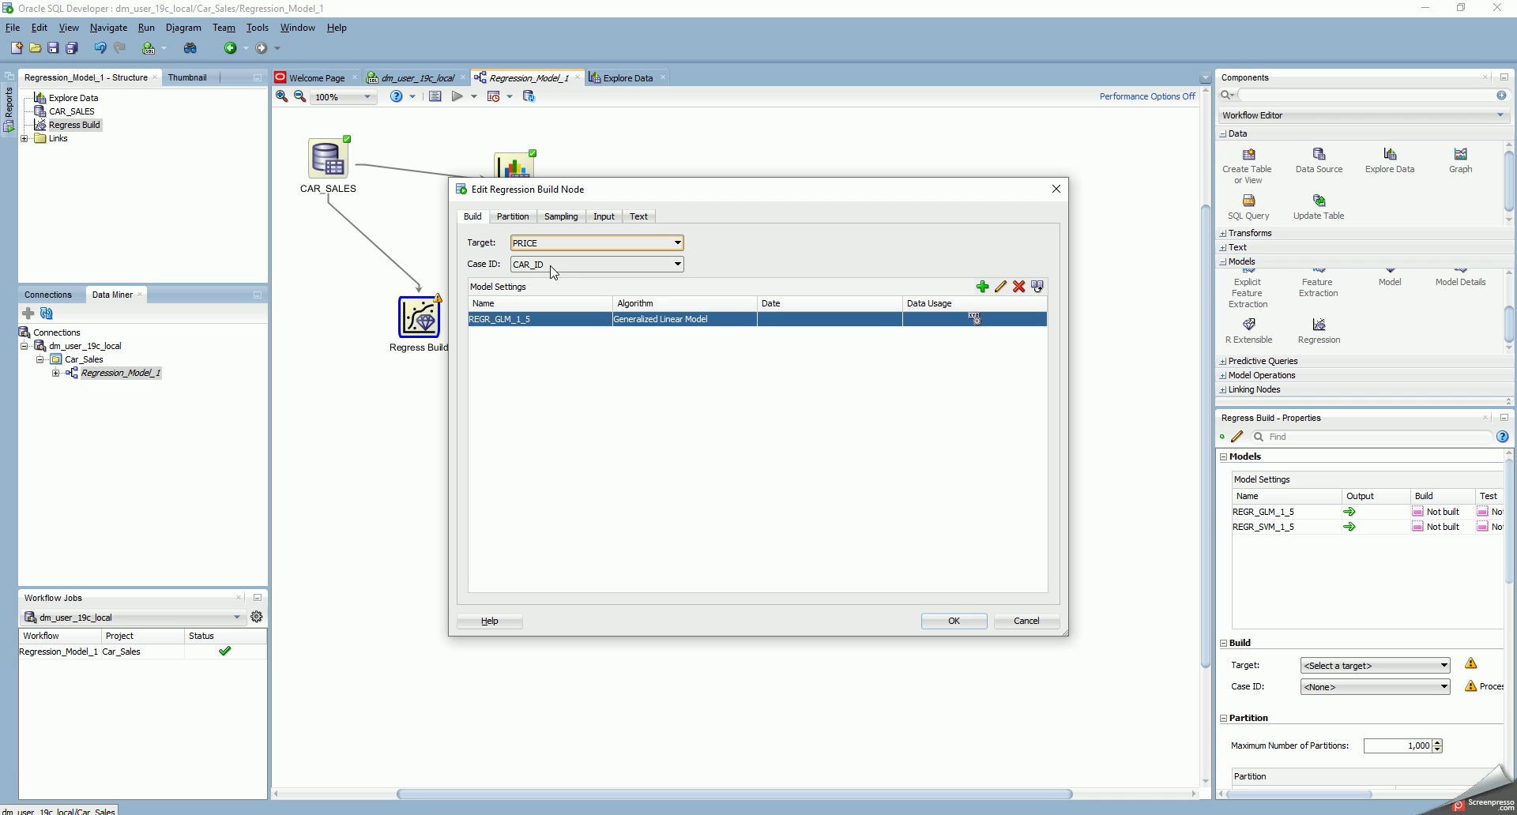
click(602, 218)
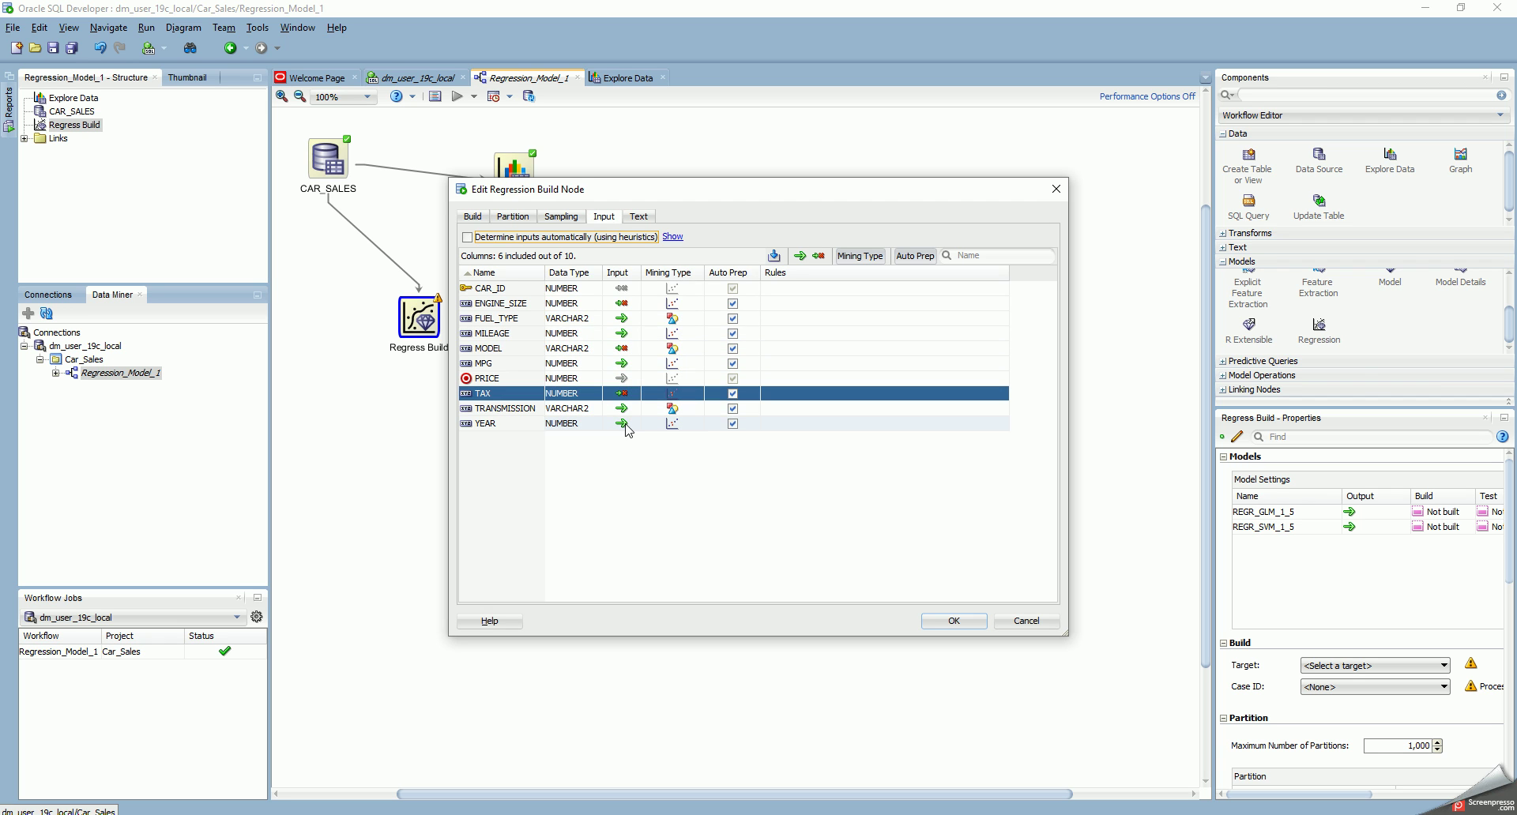
- Save the build settings and run the Regress Build node to build REGR_GLM_1_5
click(942, 624)
right_click(419, 318)
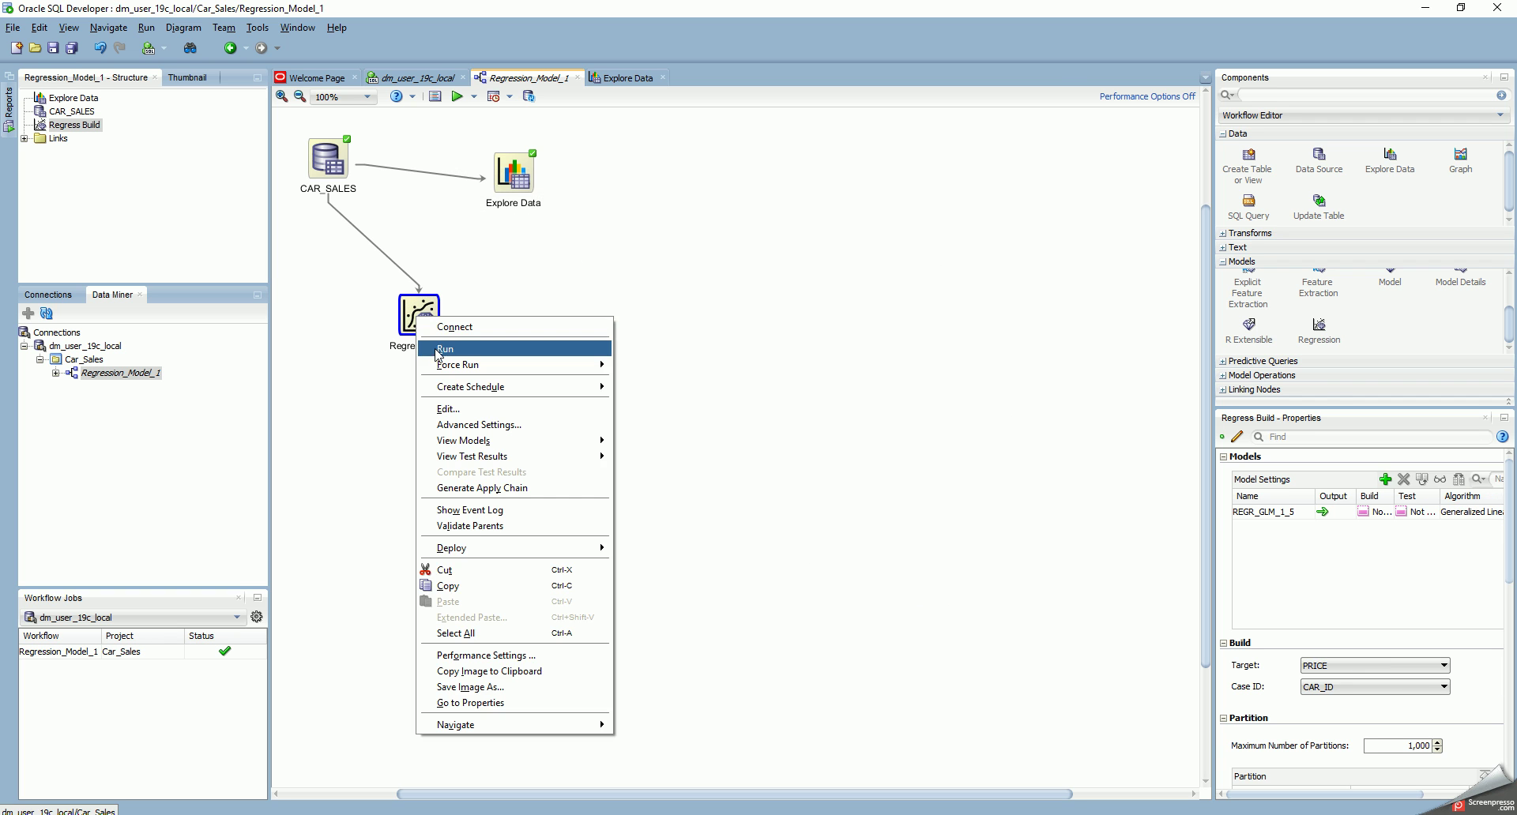
click(439, 350)
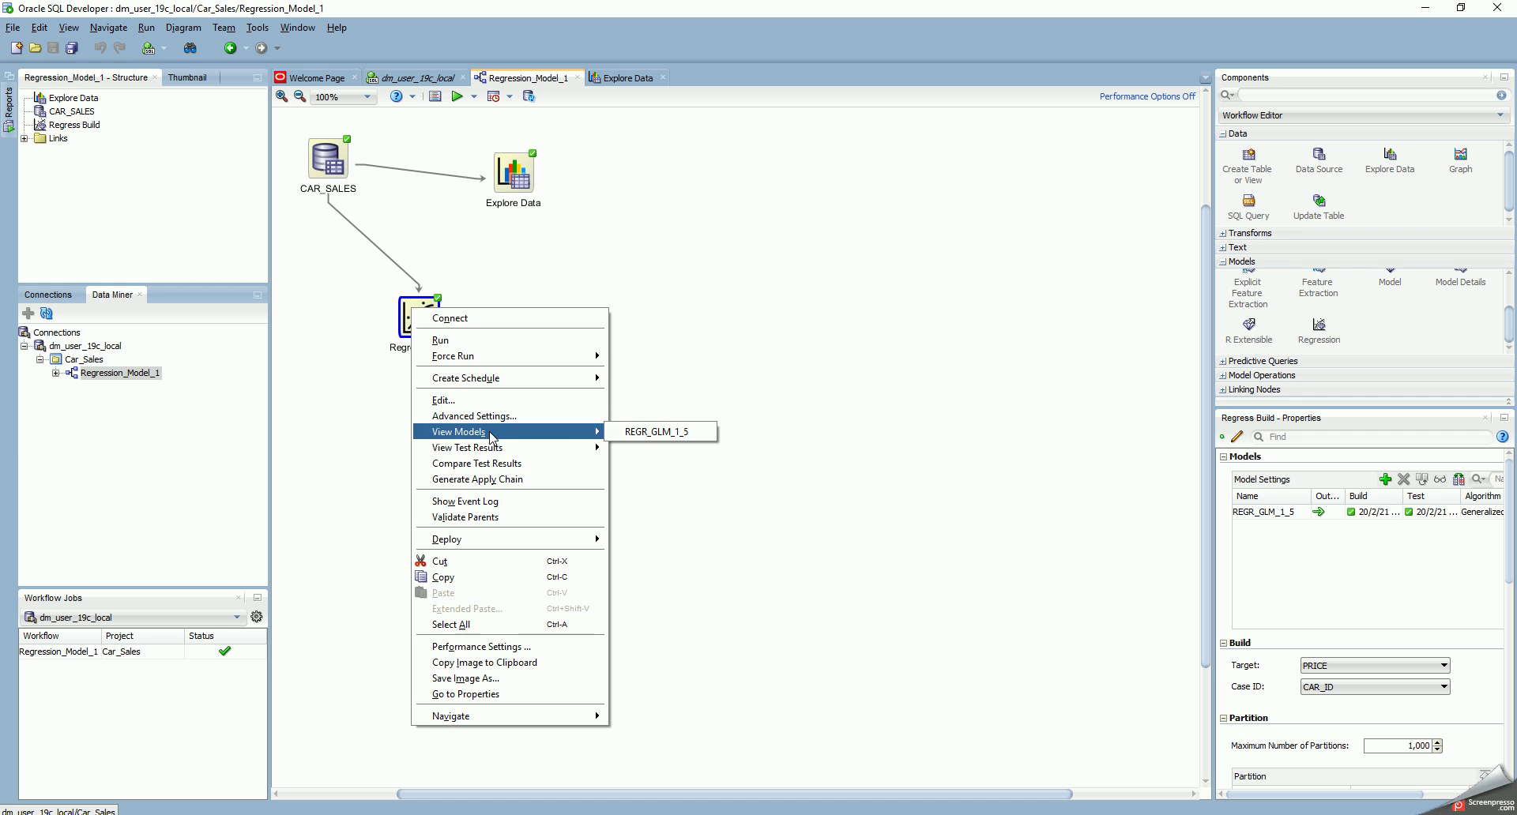
- Open REGR_GLM_1_5's coefficients and sort them ascending by Standardized Coefficient
mouse_move(570, 439)
click(646, 436)
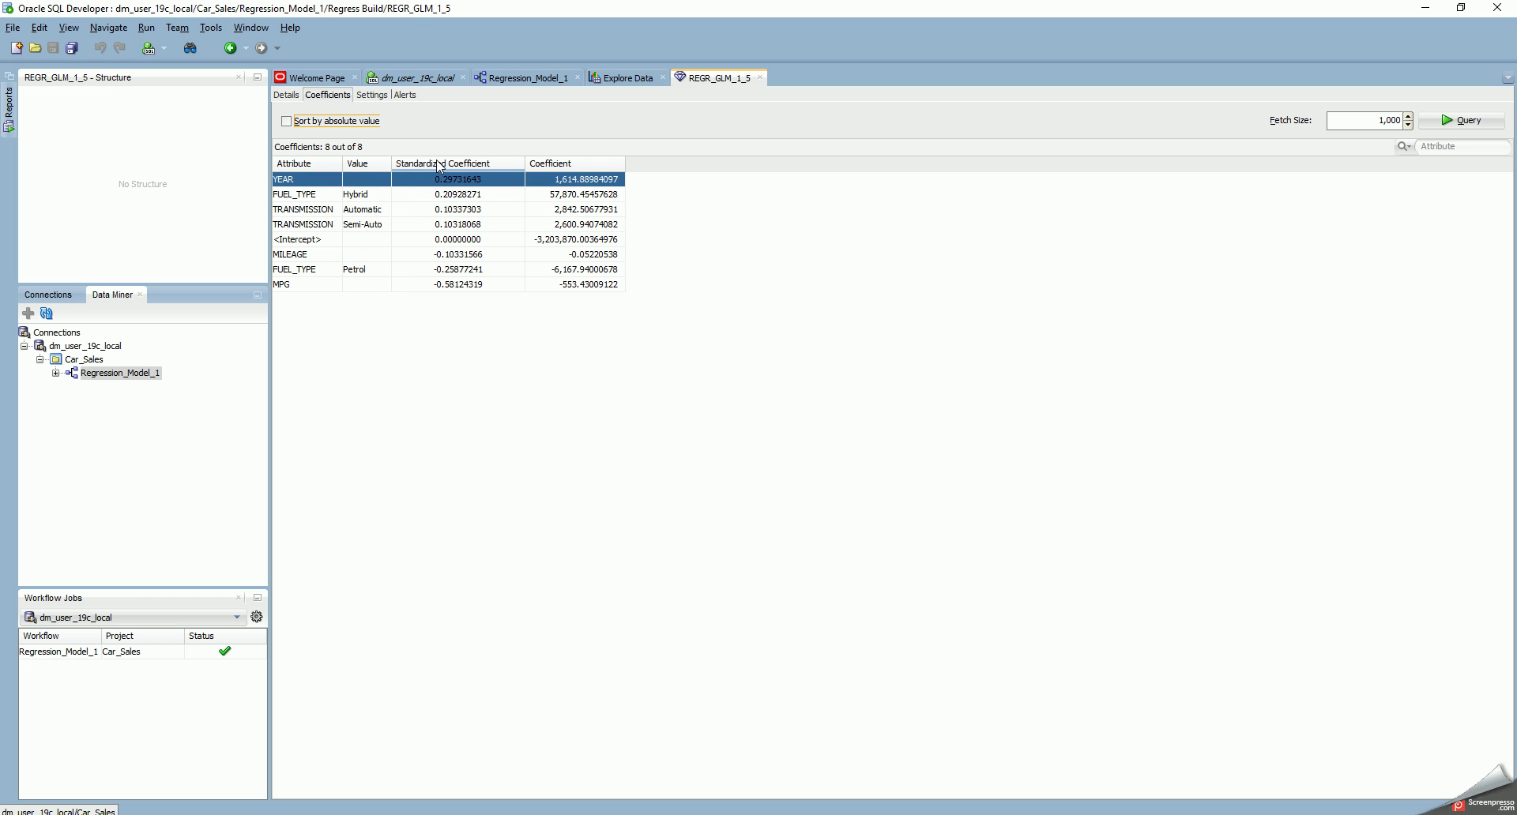
click(462, 164)
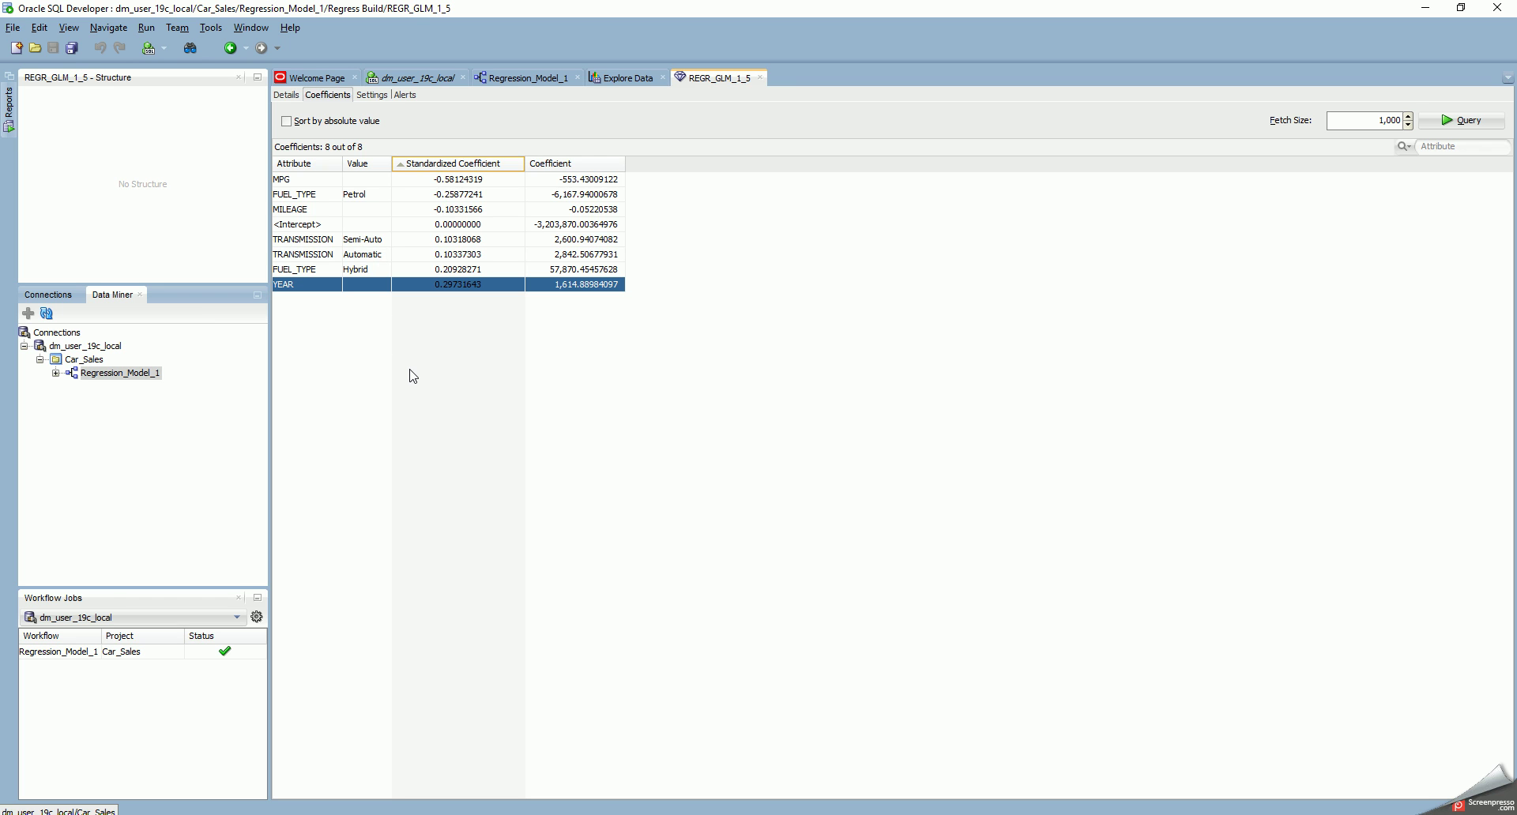
click(287, 96)
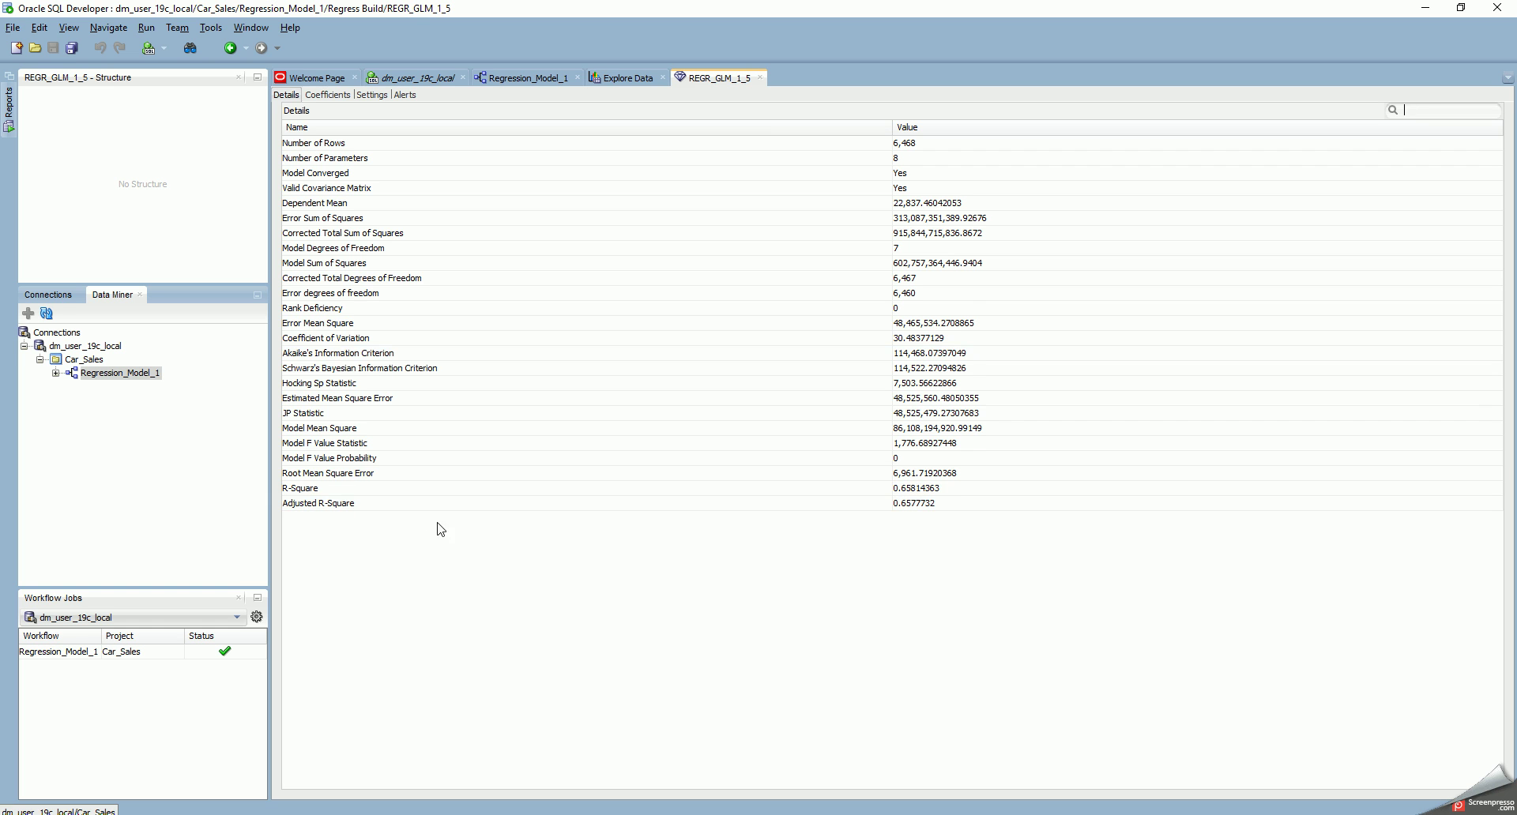
click(327, 95)
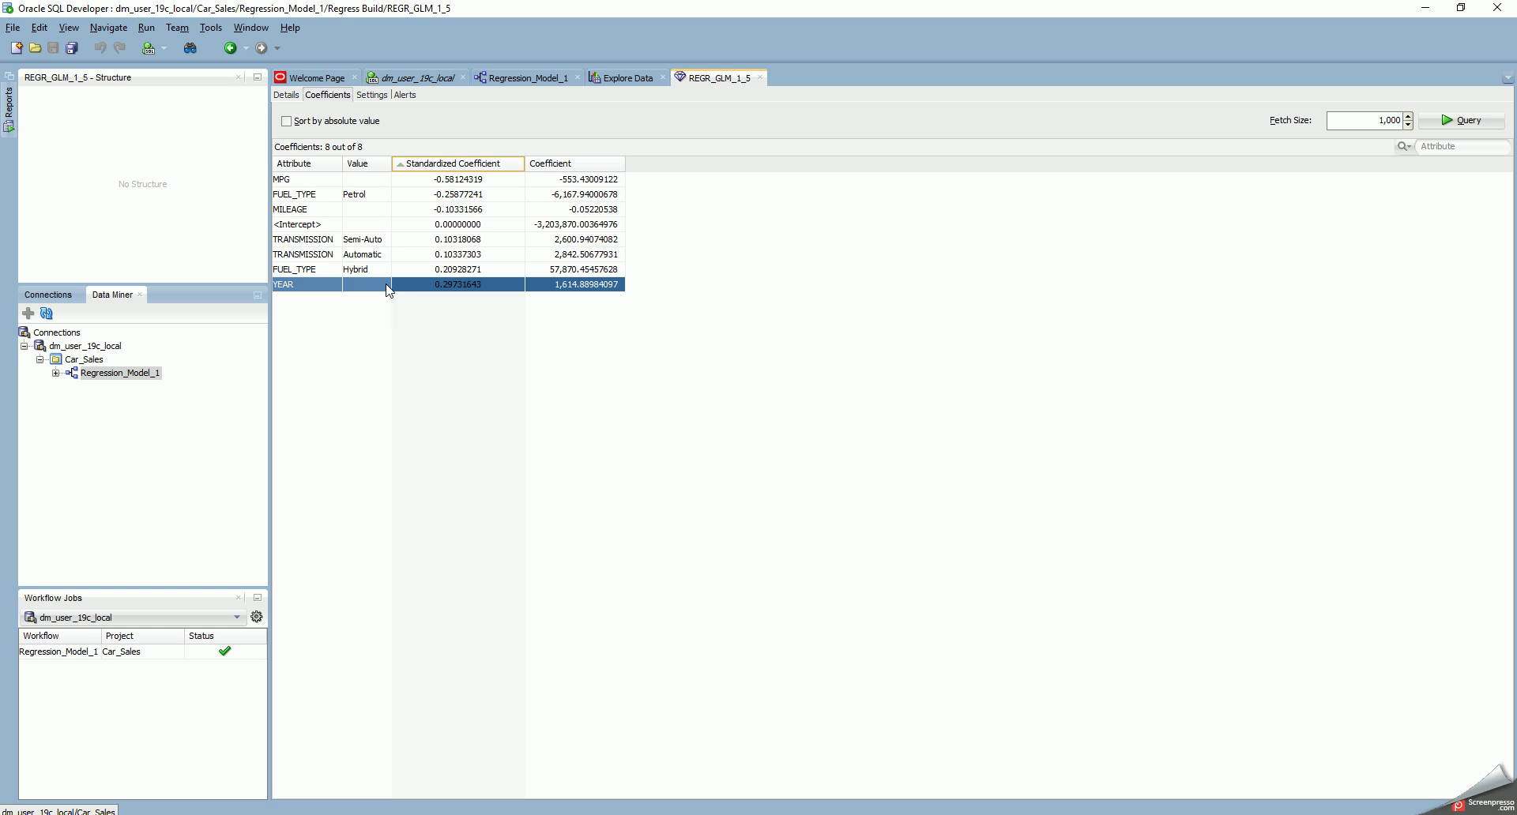